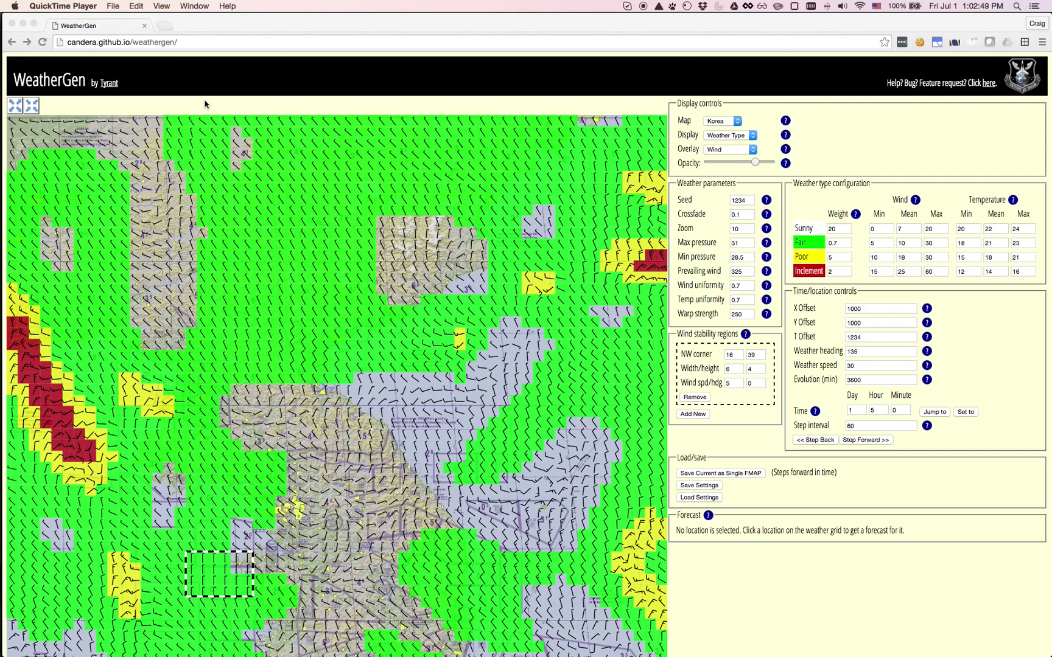
Zoom the WeatherGen page to 175% and shrink the weather grid sixteen steps so the panels fit.
left_click(173, 77)
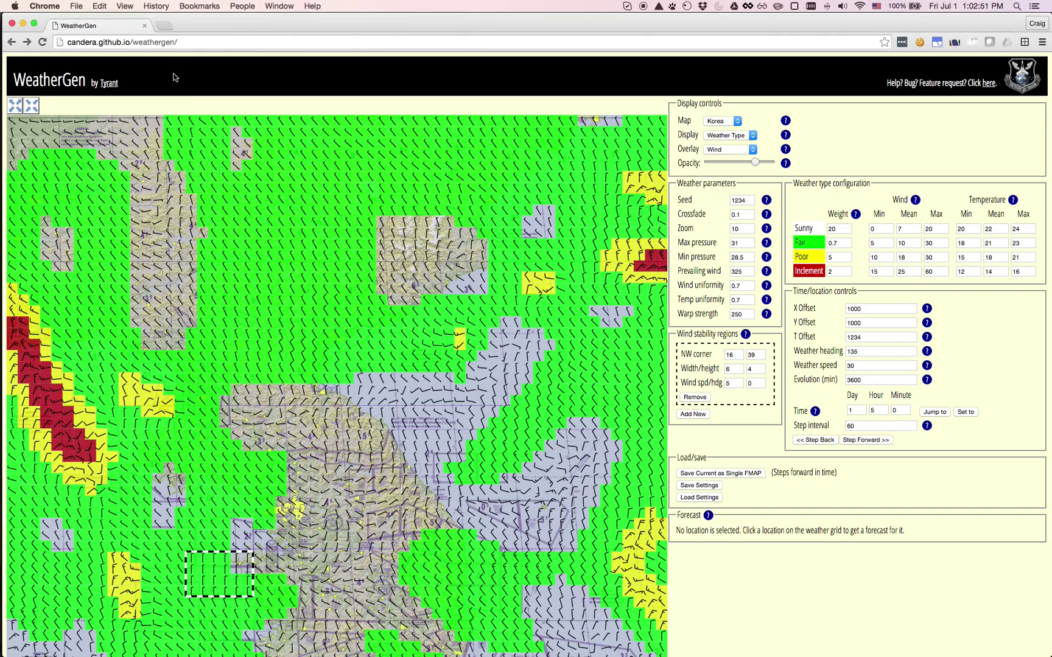
key("super+equal")
key("super+equal")
key("super+equal")
key("super+equal")
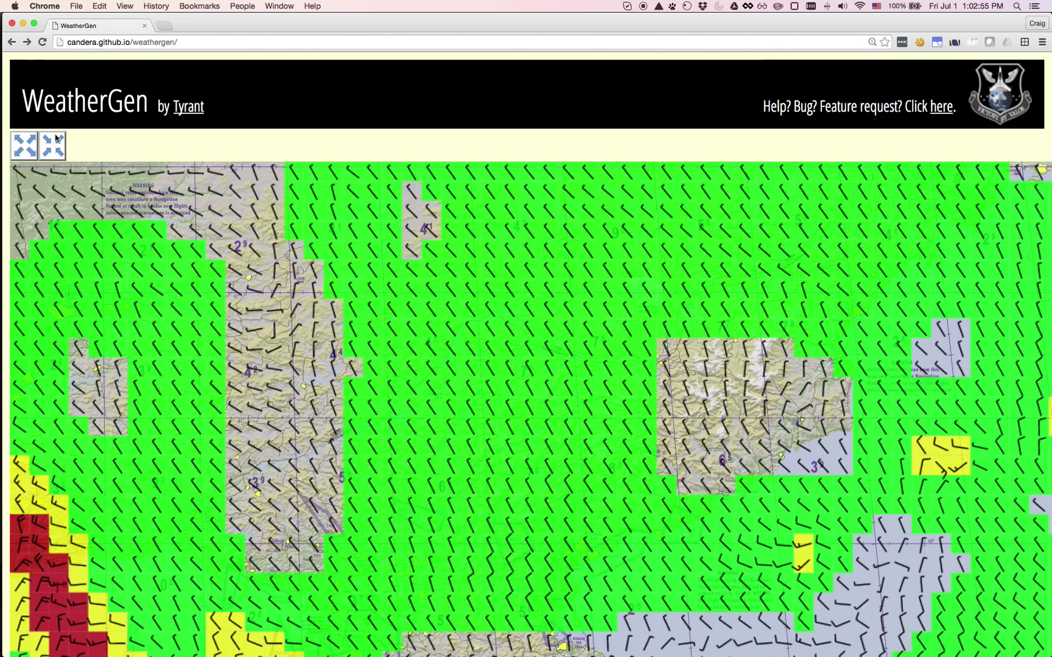
left_click(58, 148)
left_click(58, 148)
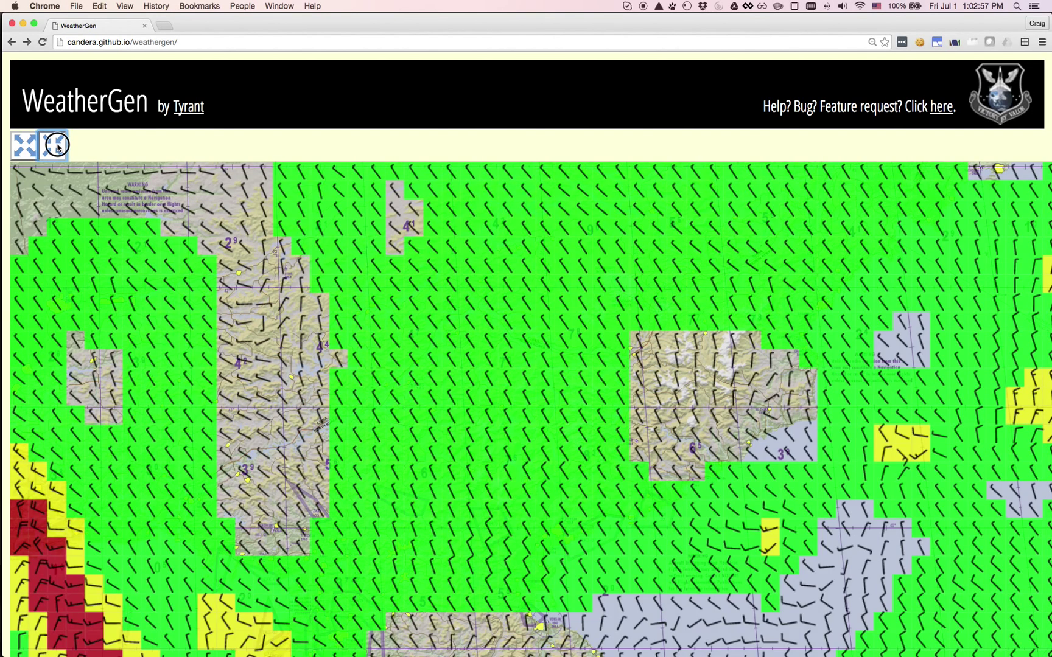
left_click(58, 147)
left_click(58, 148)
left_click(58, 147)
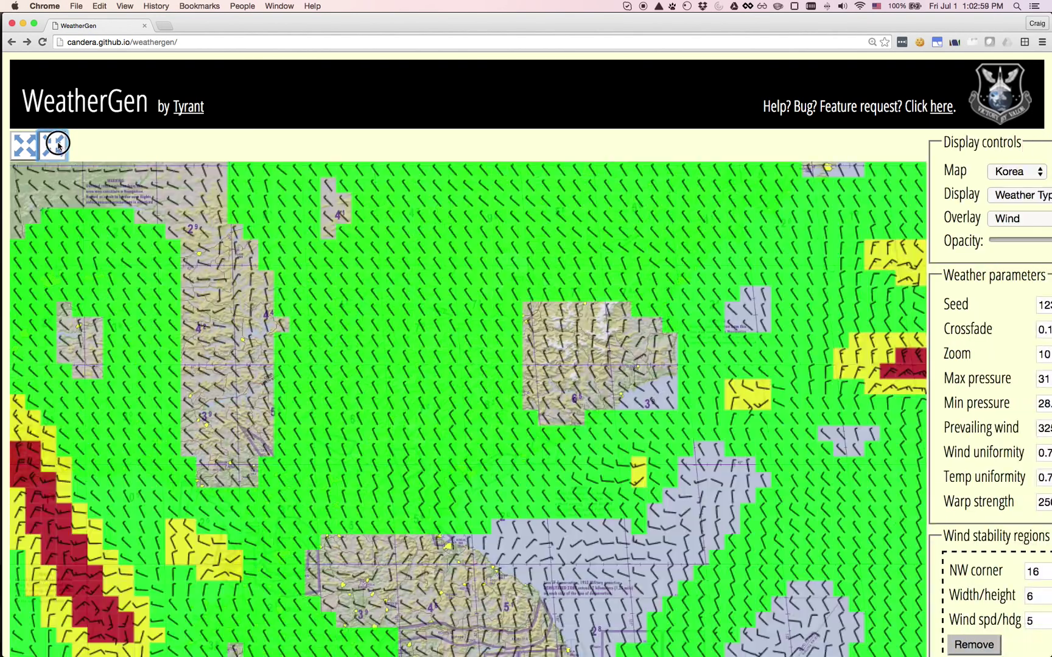
left_click(58, 148)
left_click(58, 147)
left_click(58, 146)
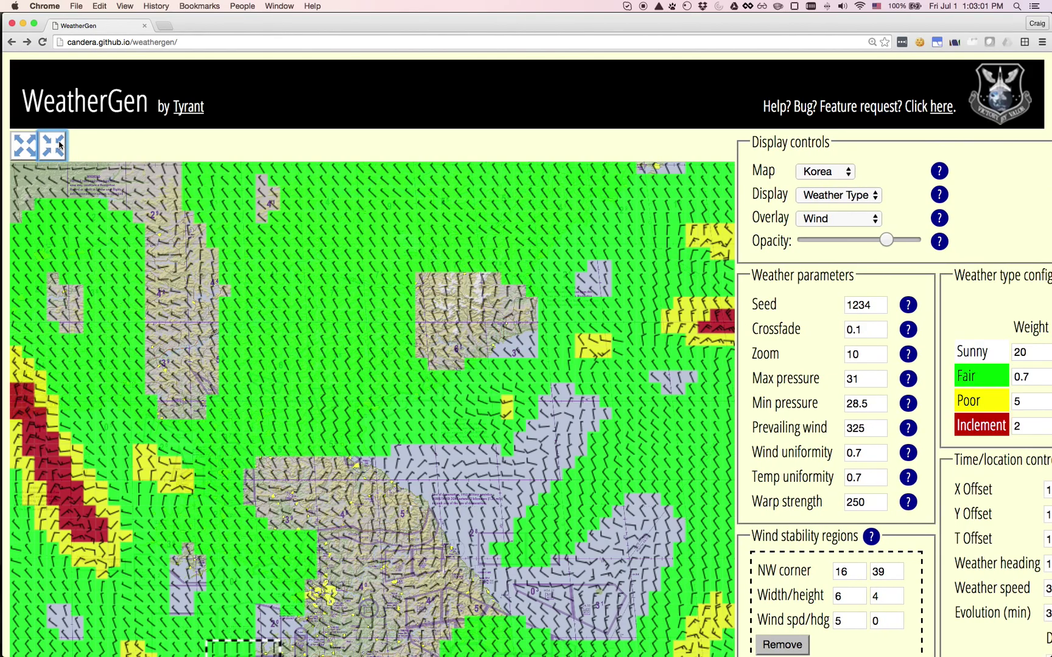
left_click(60, 145)
left_click(60, 144)
left_click(60, 144)
left_click(60, 144)
left_click(60, 144)
left_click(59, 143)
left_click(60, 143)
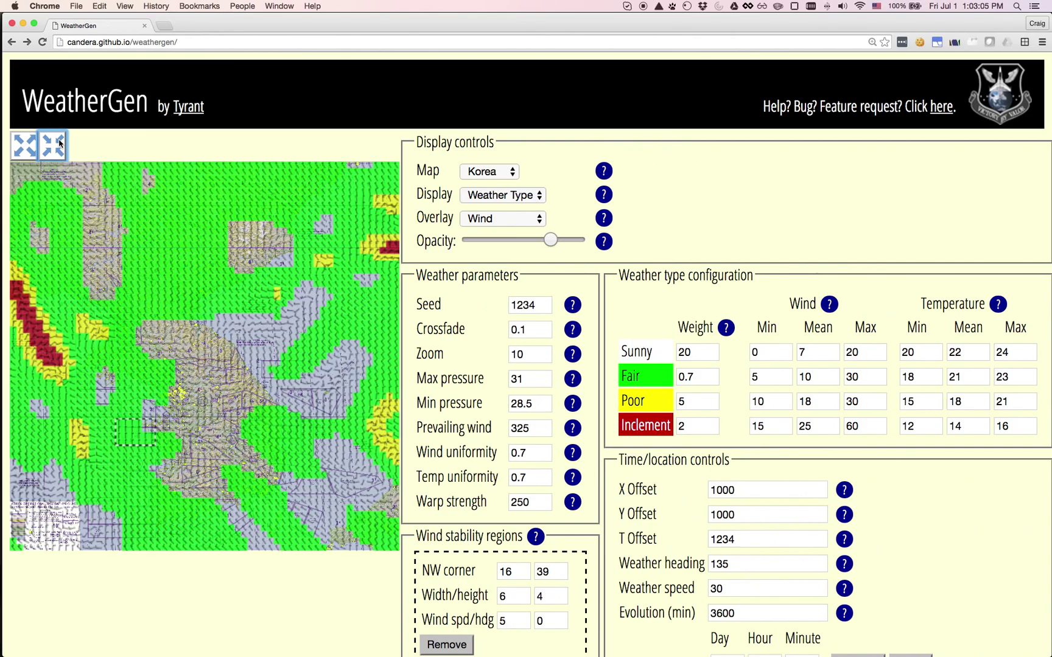
left_click(59, 142)
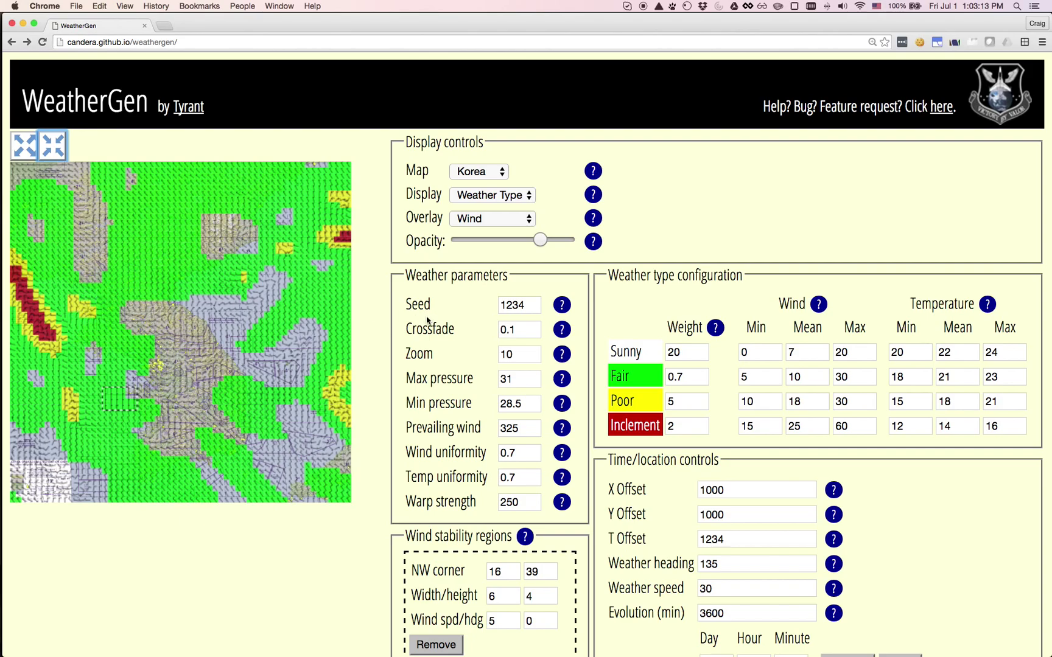
Enlarge the weather grid one step and scroll the page down and back up.
left_click(23, 146)
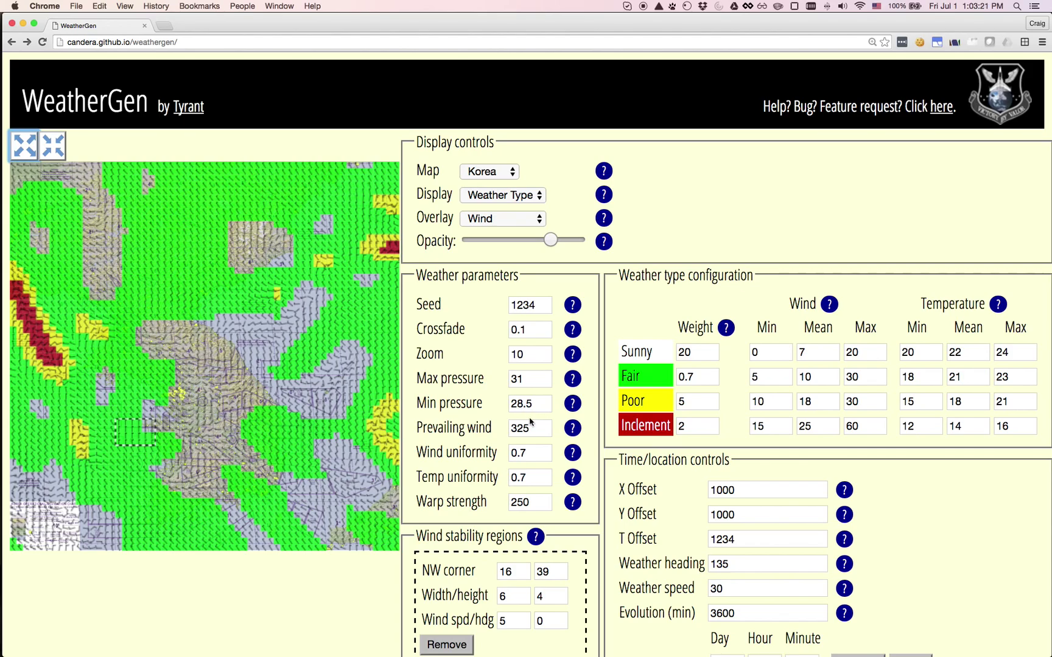
scroll(528, 420, "down", 2)
scroll(530, 421, "down", 1)
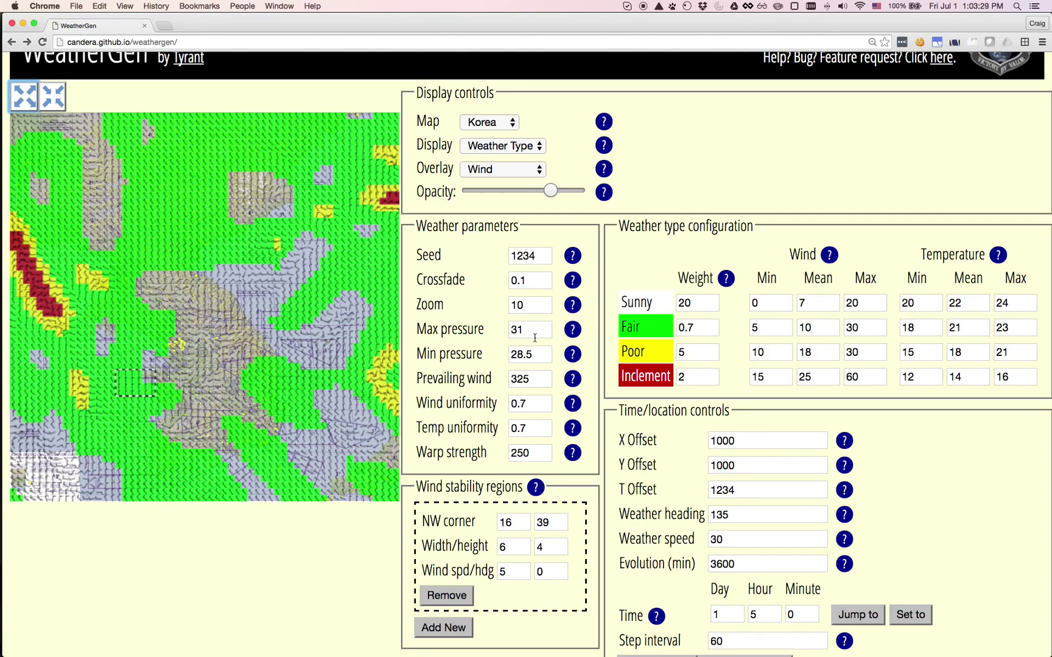
scroll(801, 244, "up", 2)
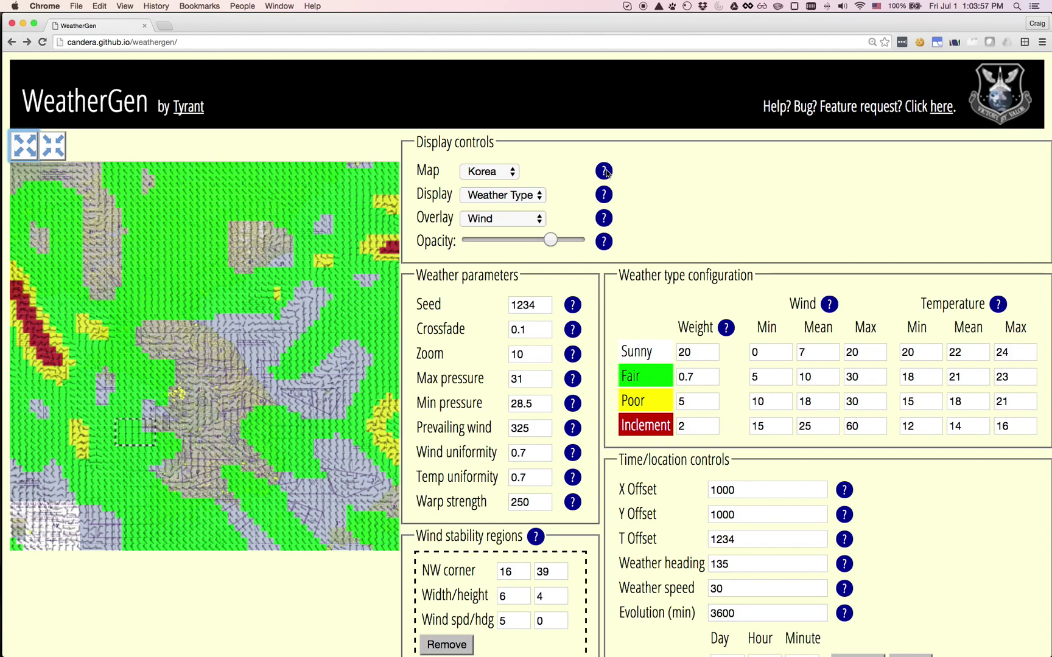
left_click(604, 171)
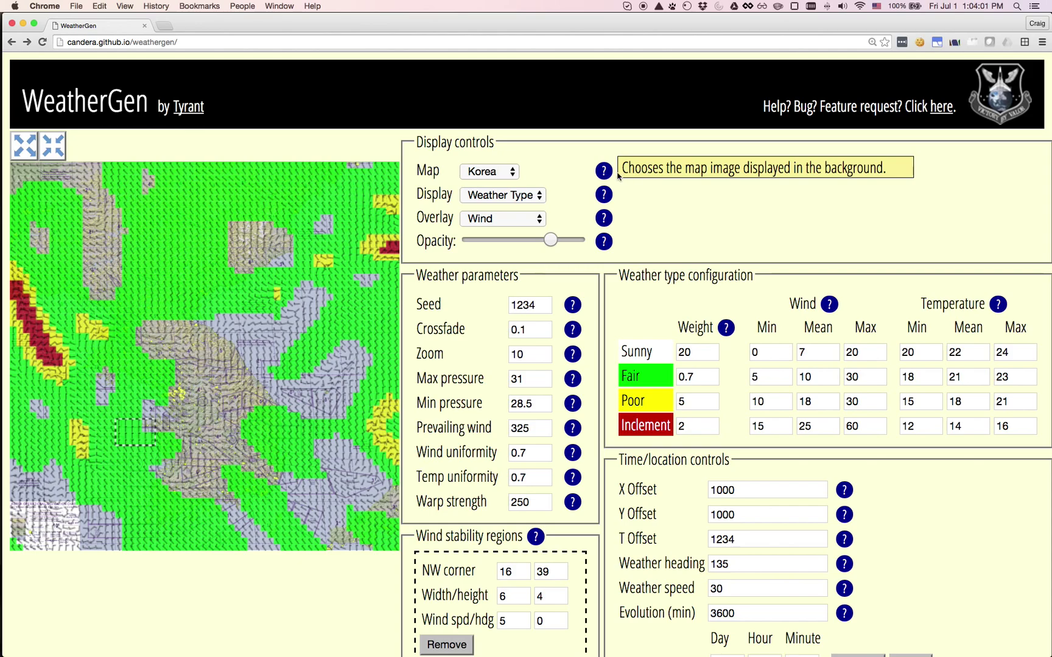
left_click(513, 172)
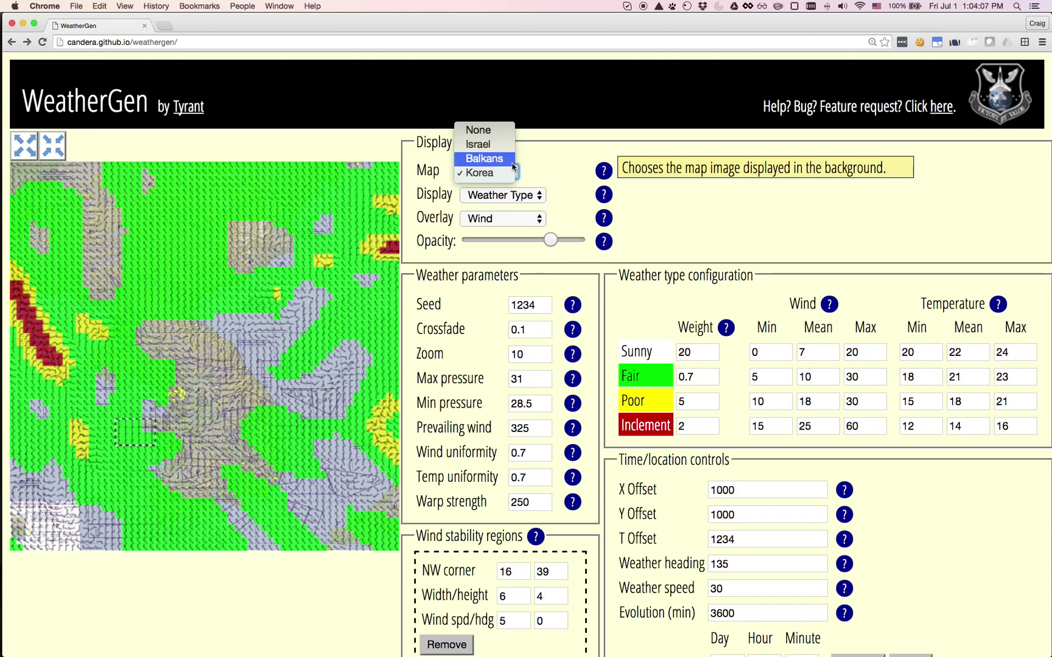
left_click(504, 130)
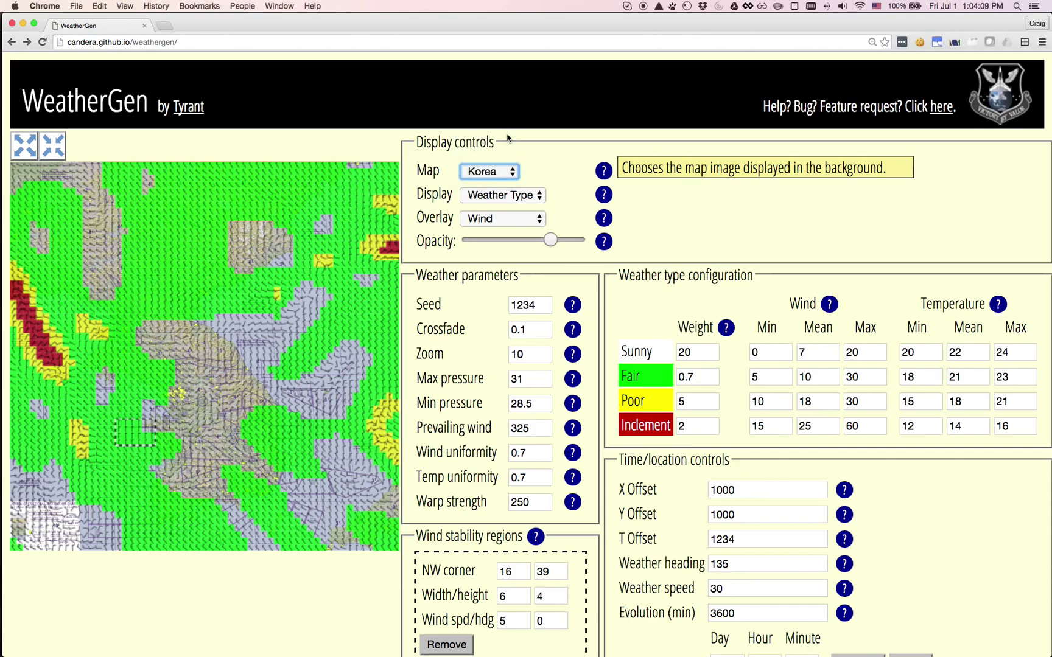
left_click(505, 171)
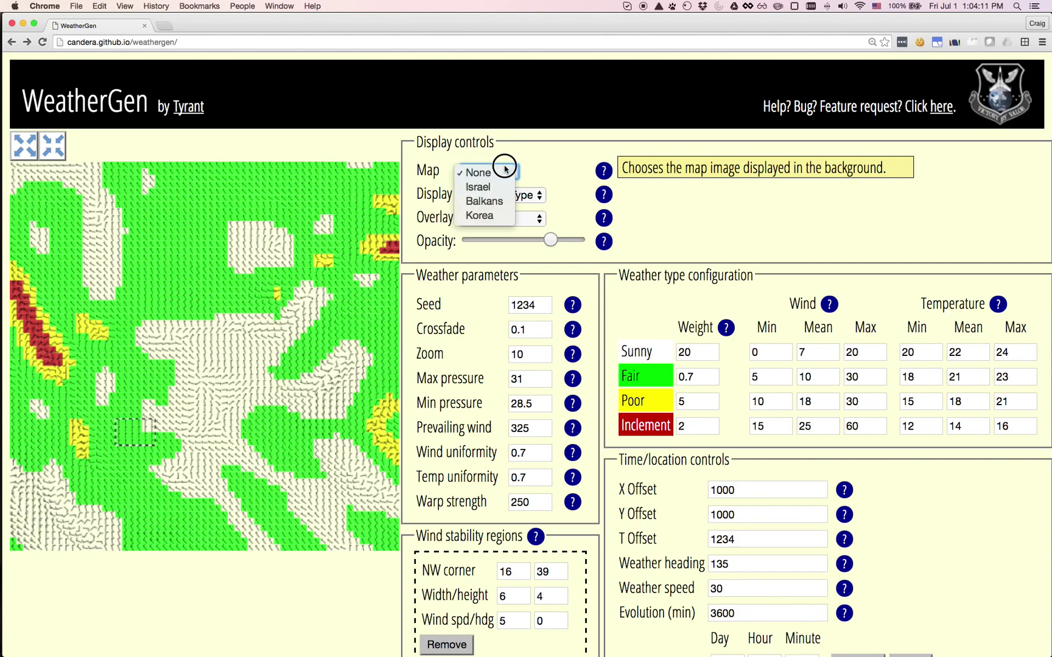
left_click(489, 215)
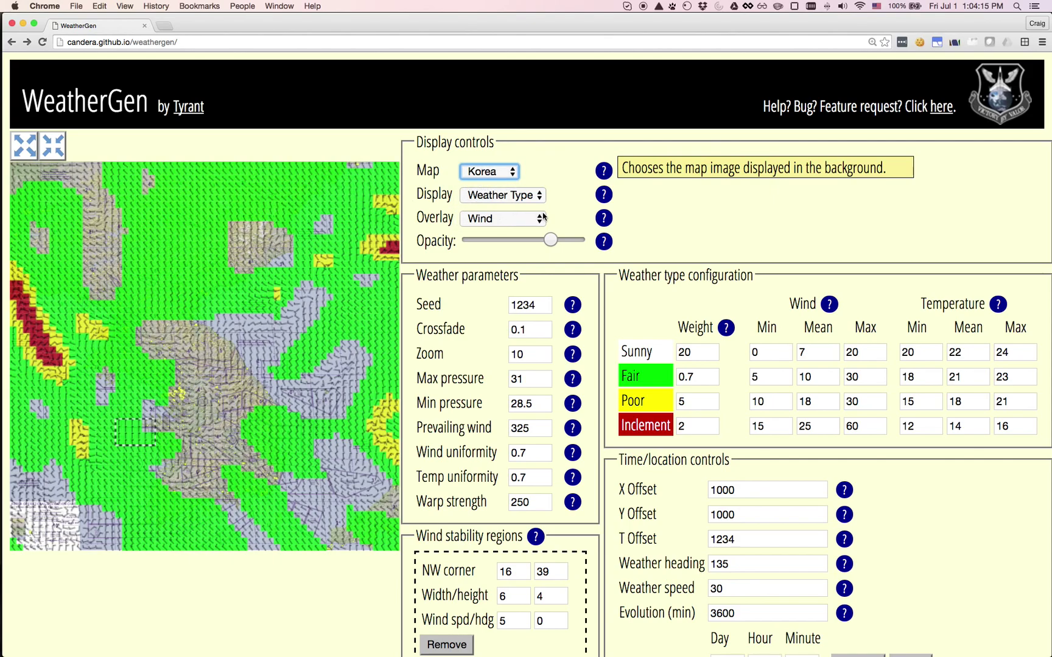
left_click(539, 196)
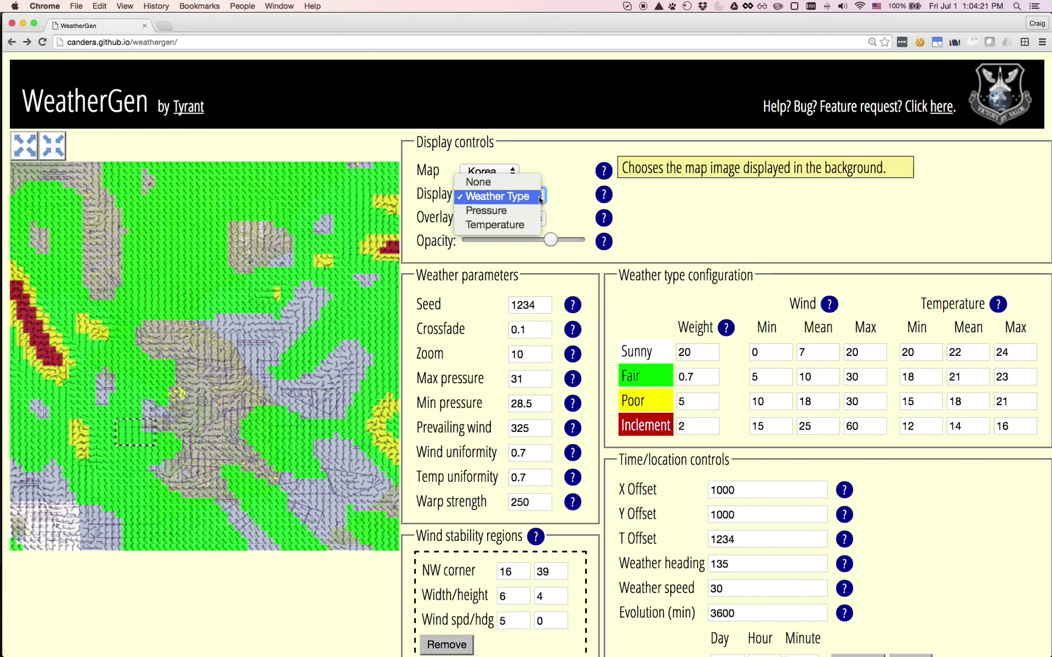
left_click(539, 198)
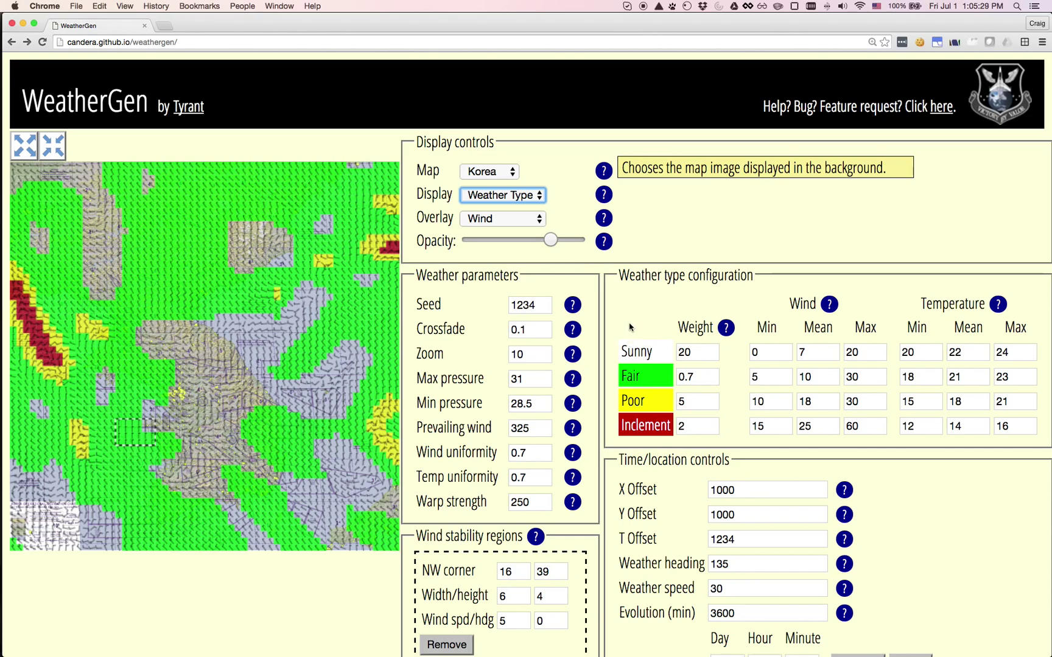
Switch the map overlay to Pressure, then back to Wind.
left_click(539, 219)
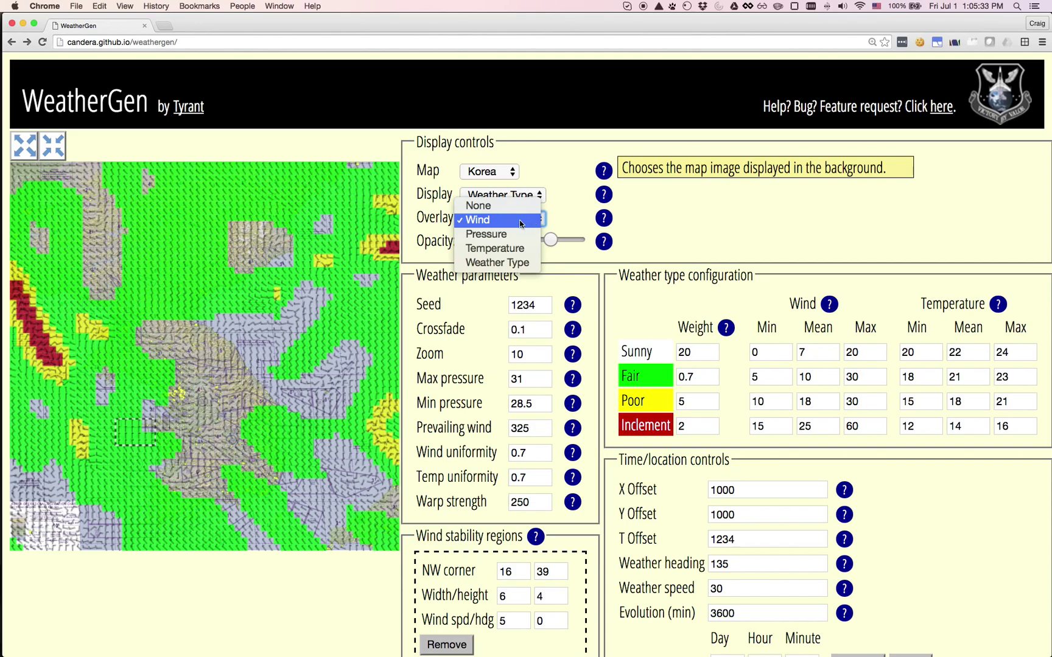
left_click(520, 234)
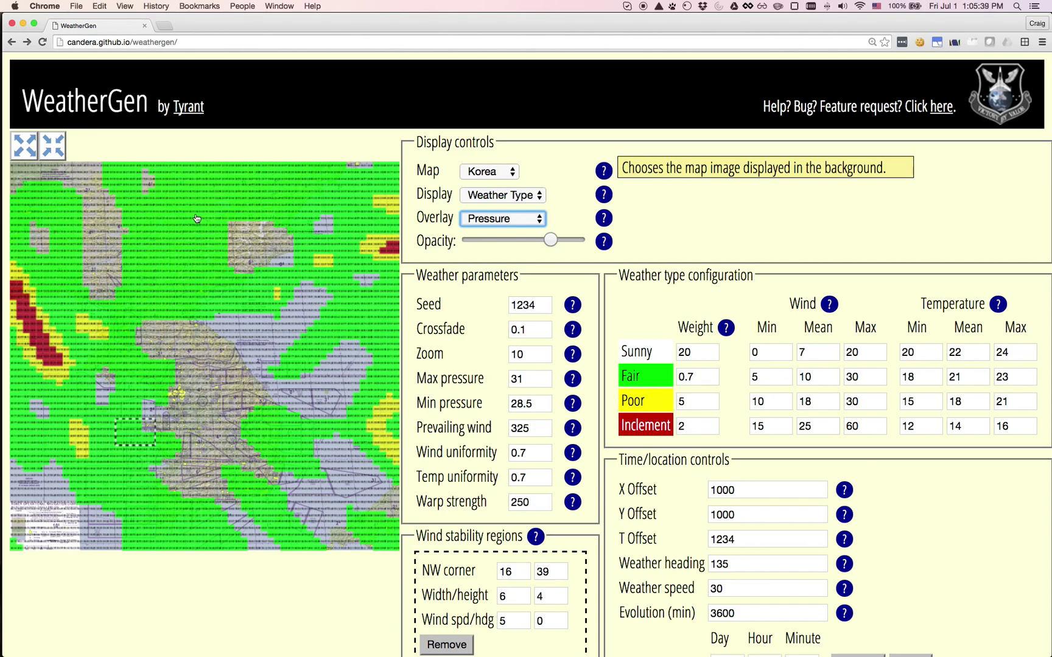
left_click(540, 220)
left_click(536, 210)
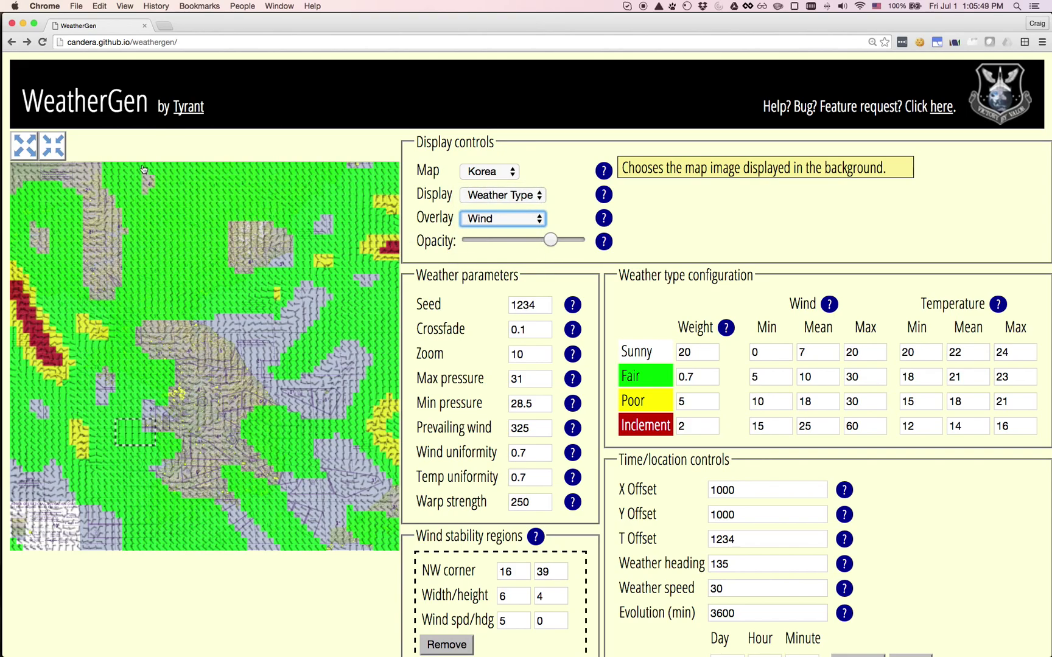
Enlarge the weather grid by six steps.
left_click(29, 150)
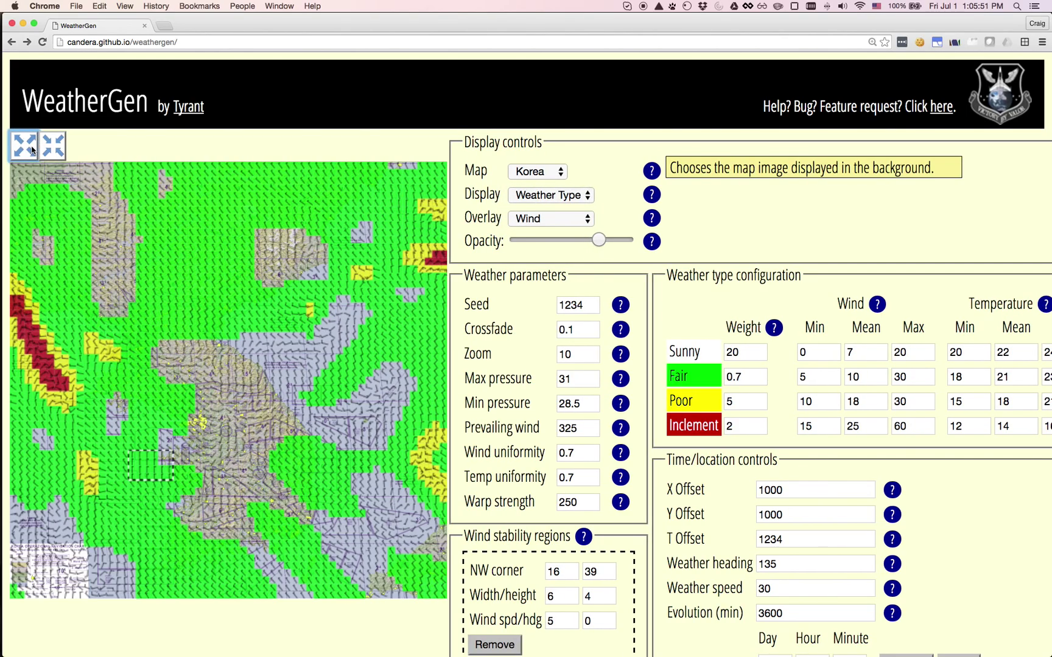
left_click(31, 150)
left_click(33, 150)
left_click(33, 149)
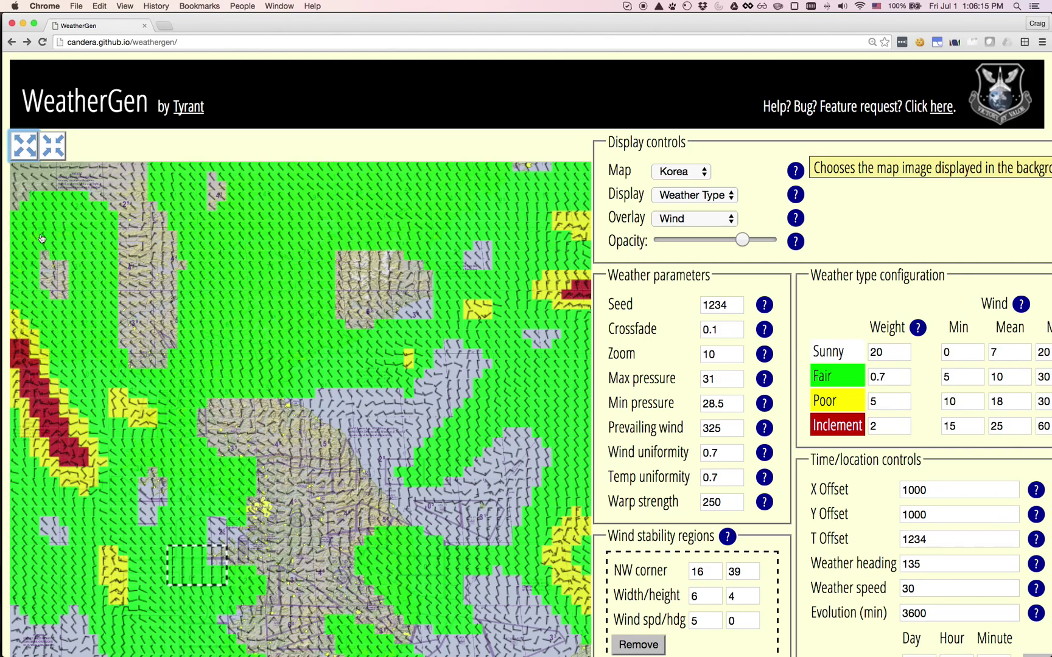
left_click(23, 148)
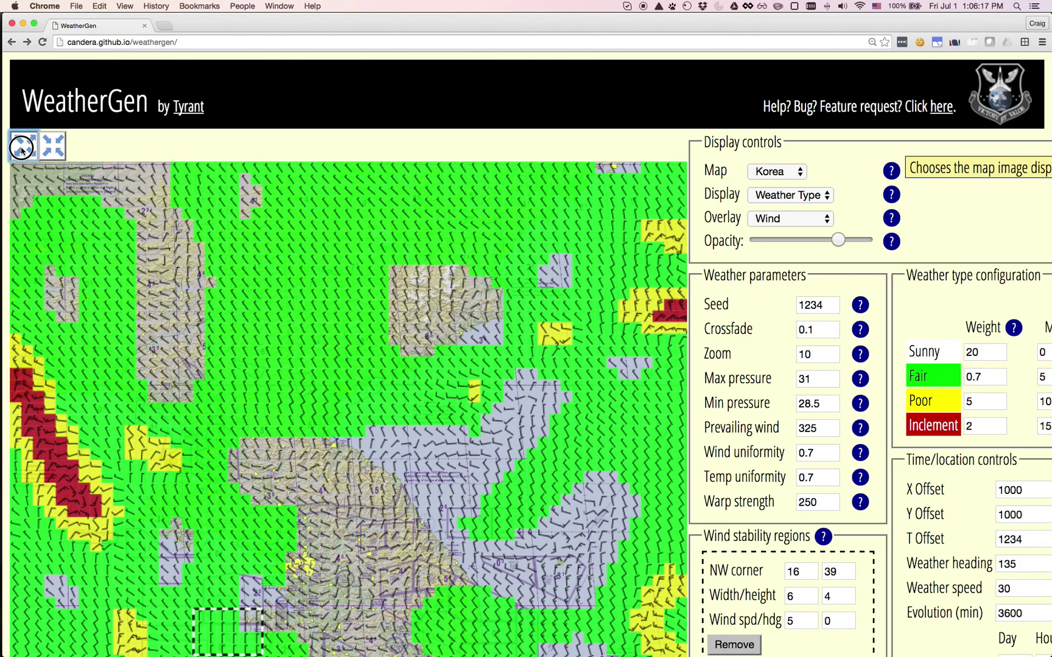
left_click(22, 148)
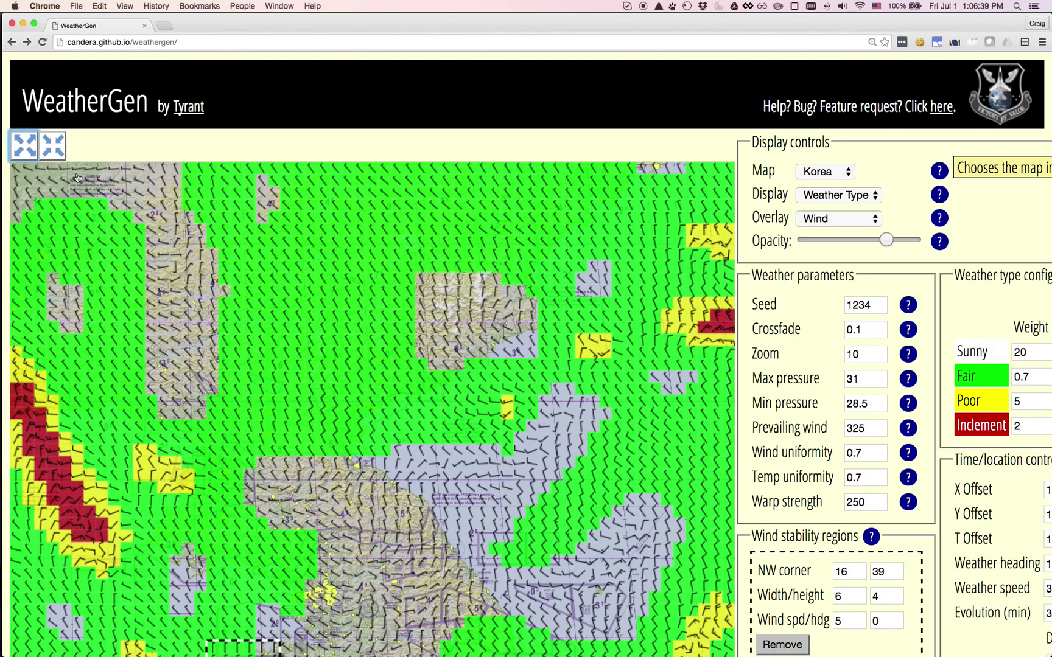
Shrink the weather grid seven steps so the full Temperature columns show.
left_click(55, 146)
left_click(55, 147)
left_click(56, 147)
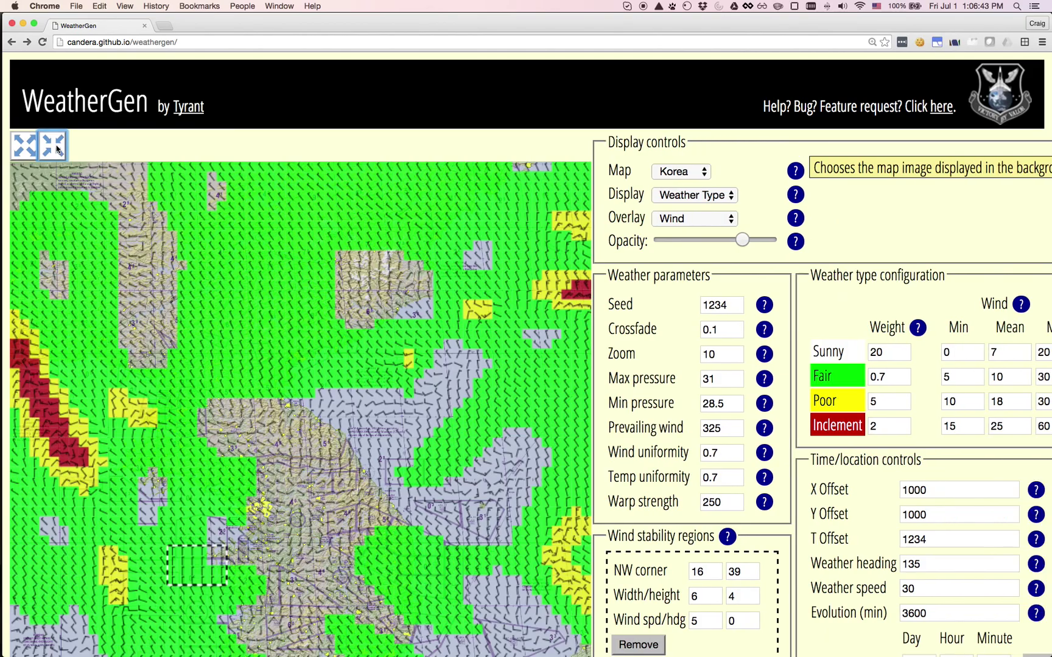
left_click(55, 147)
left_click(56, 148)
left_click(55, 147)
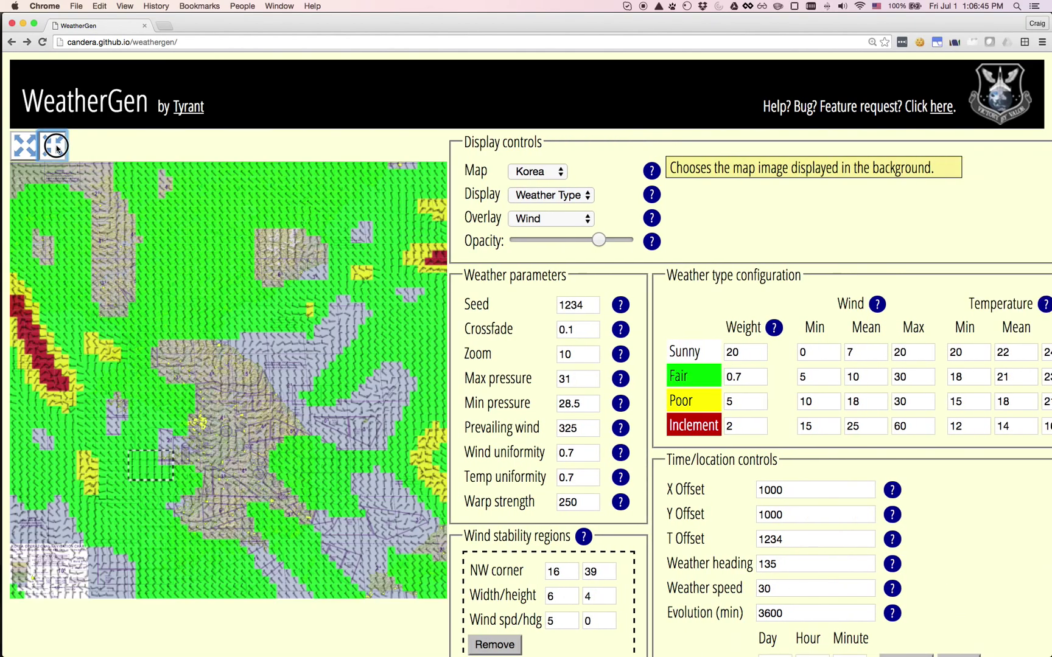
left_click(56, 147)
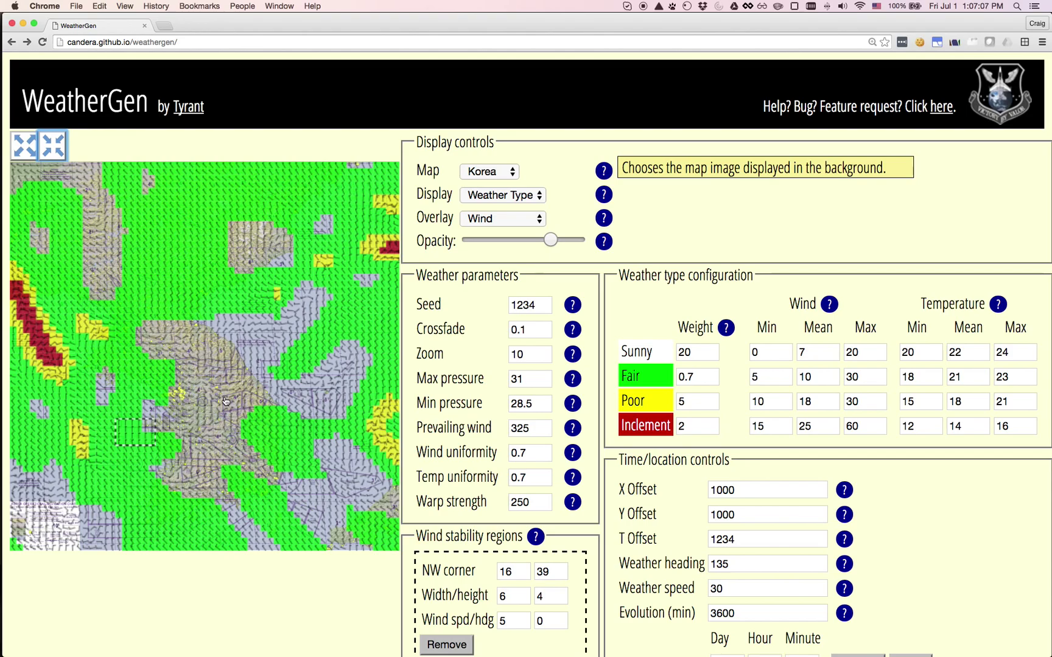
scroll(225, 401, "down", 3)
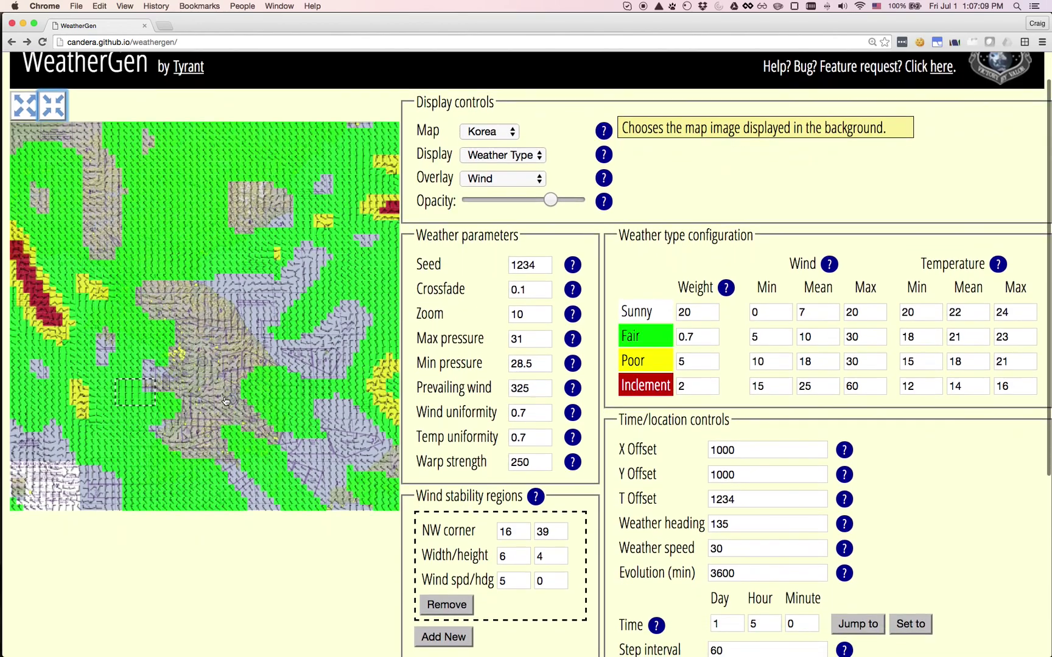
scroll(225, 401, "up", 1)
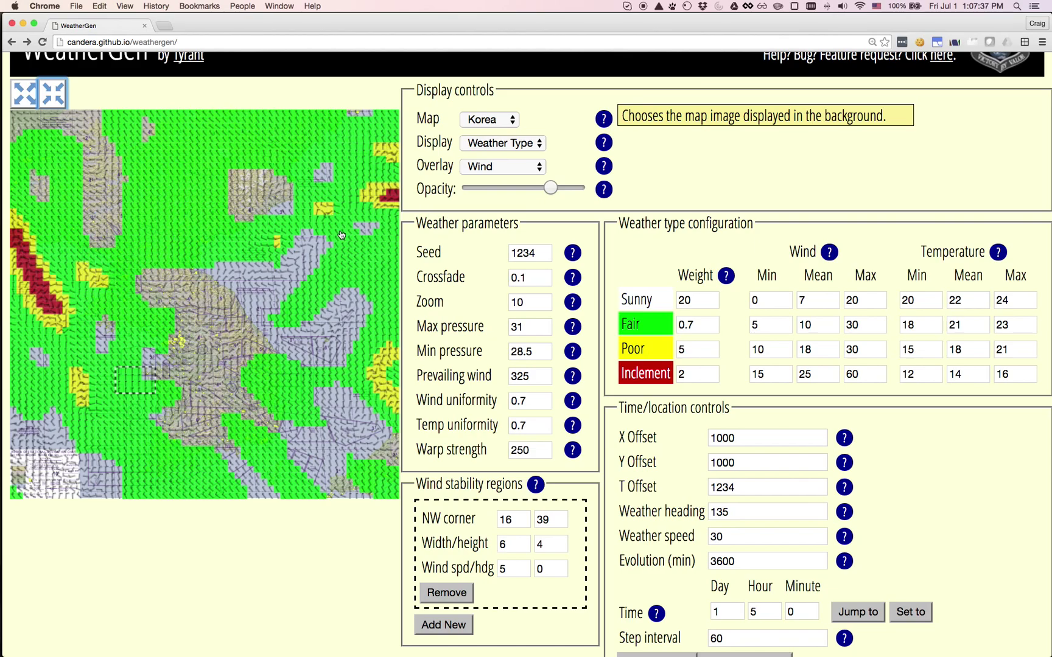
Try seeds 123 and 1234, regenerating the map each time.
left_click(540, 251)
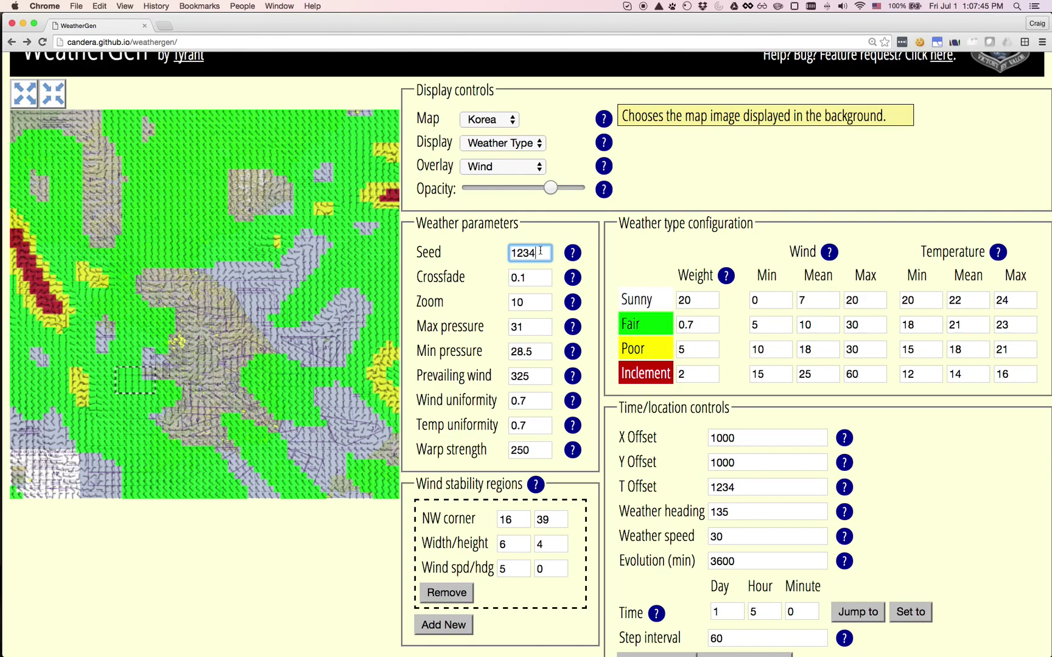
key("BackSpace")
left_click(536, 276)
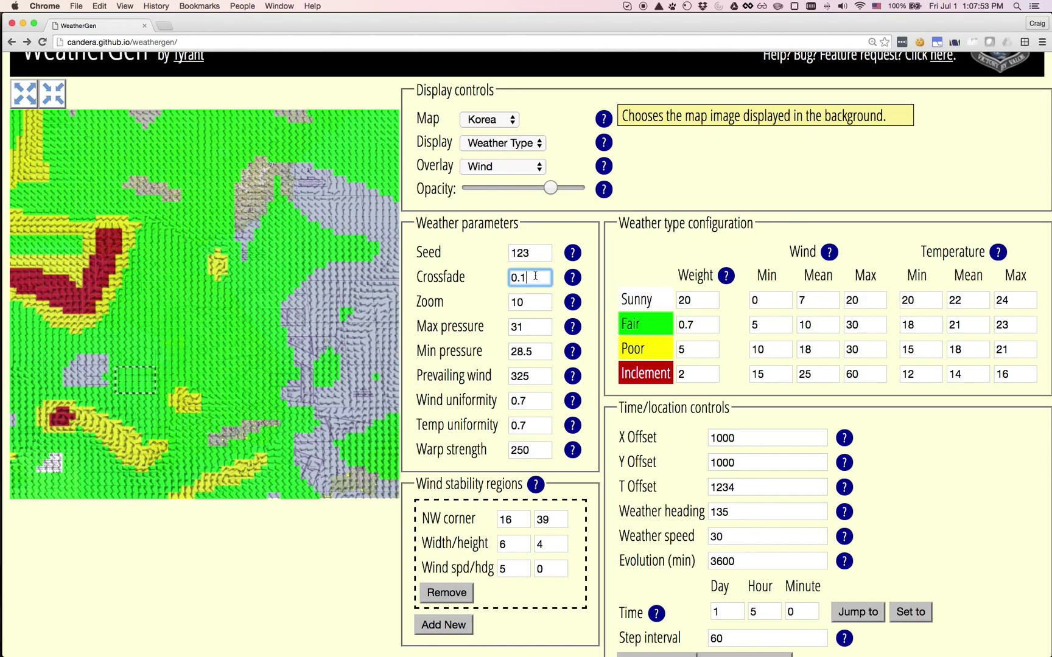
left_click(539, 255)
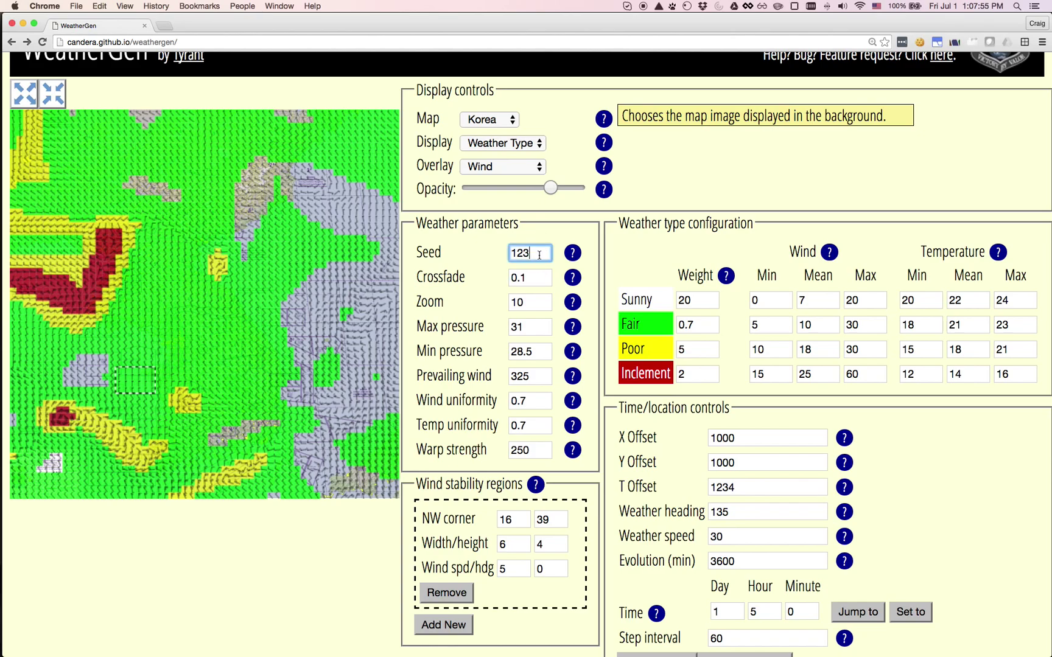
key("BackSpace")
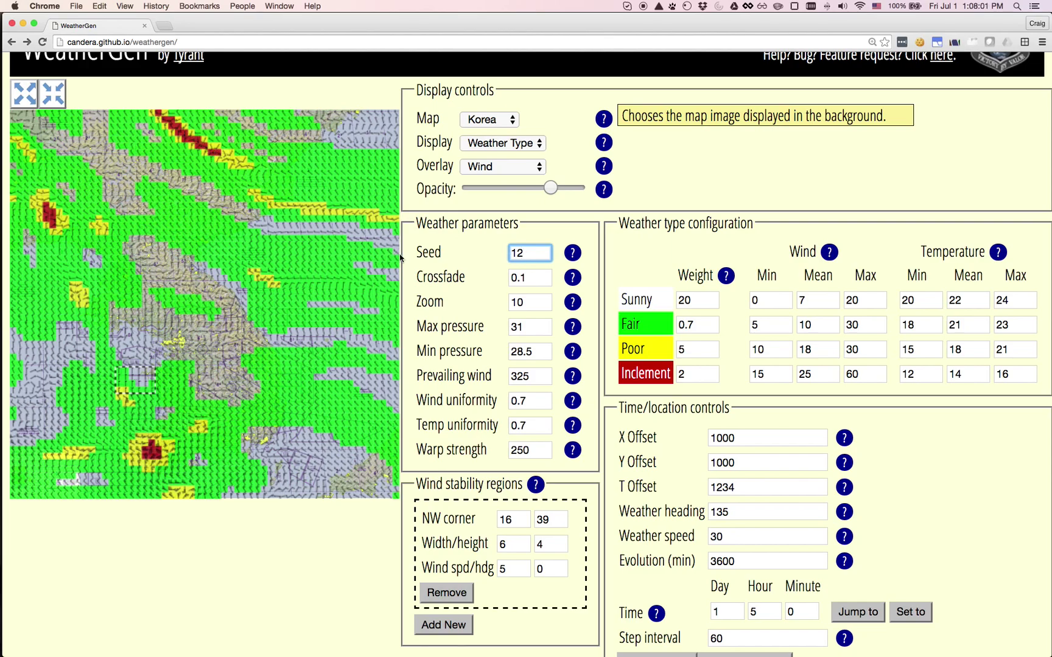
type("34")
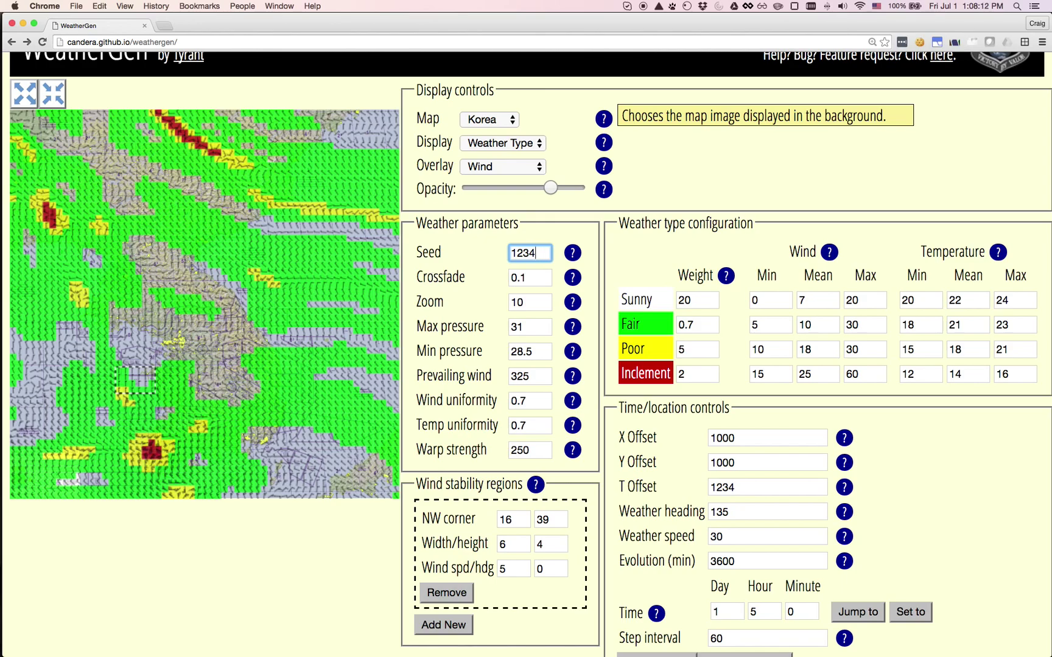
key("Return")
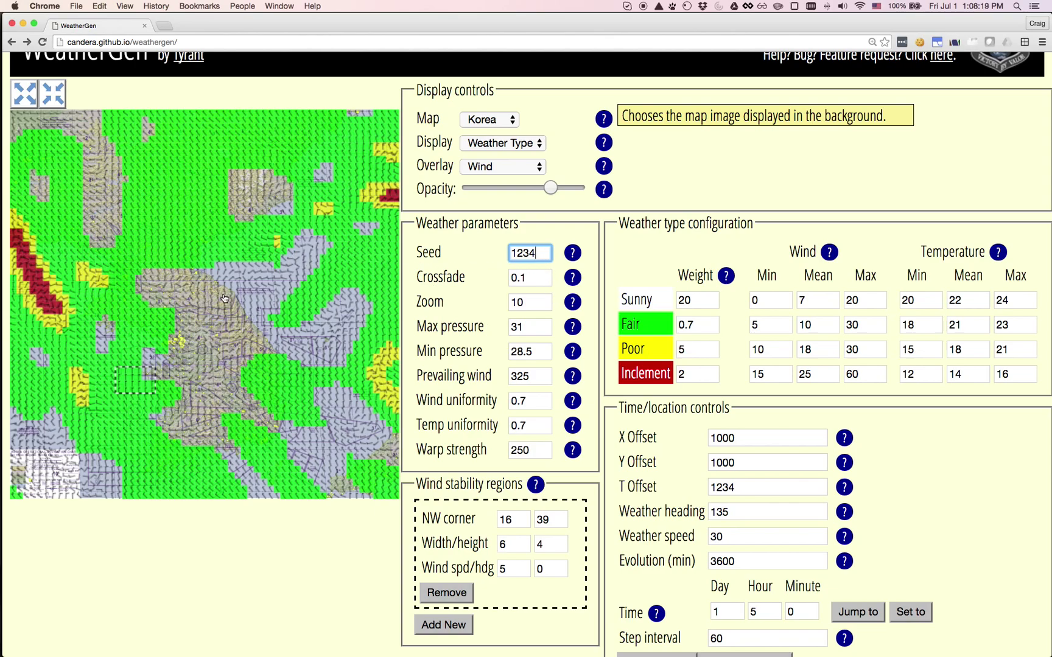
Try seed 10.2, then change the seed to 12345.
key("BackSpace")
key("BackSpace")
key("BackSpace")
type("0.1")
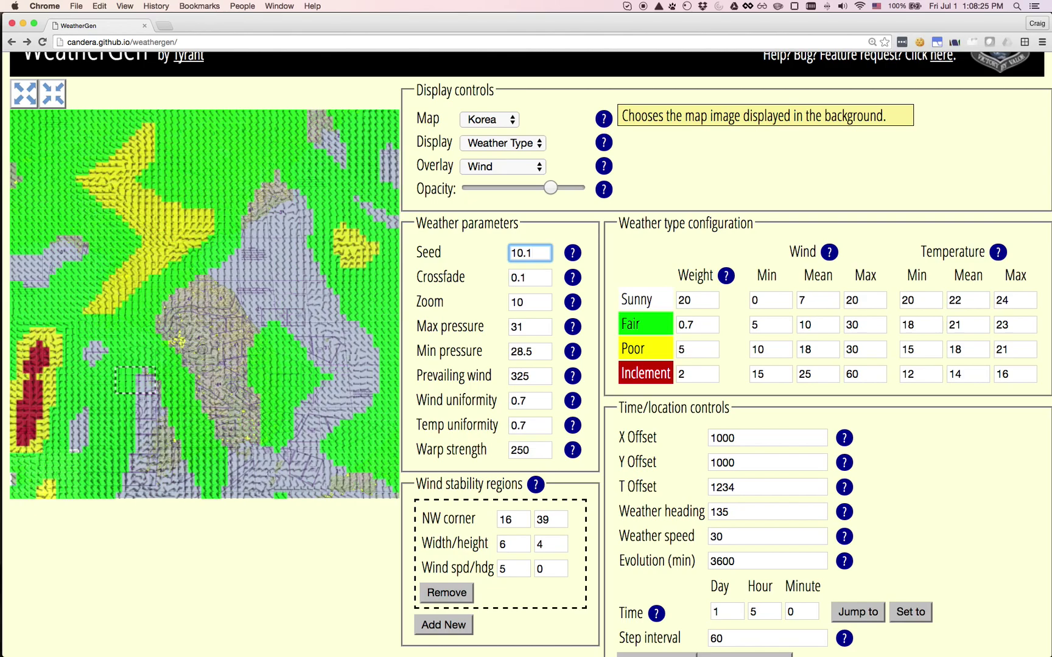
key("BackSpace")
type("2")
key("BackSpace")
key("BackSpace")
key("BackSpace")
key("BackSpace")
type("12345")
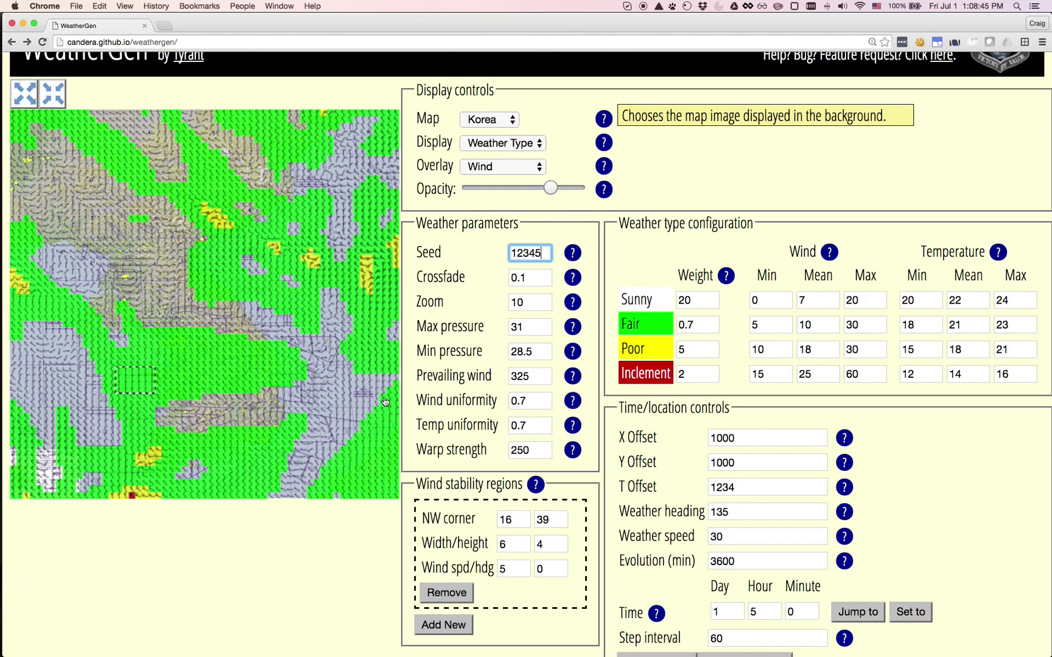
Save the current weather map as 10500.fmap.
scroll(385, 402, "down", 4)
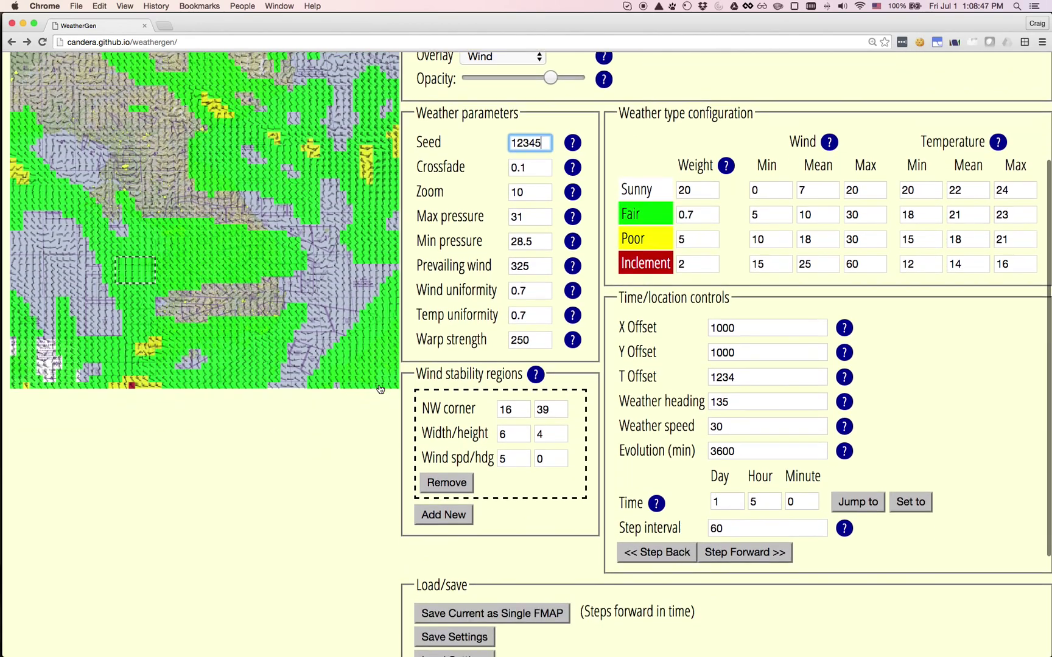
scroll(379, 391, "down", 5)
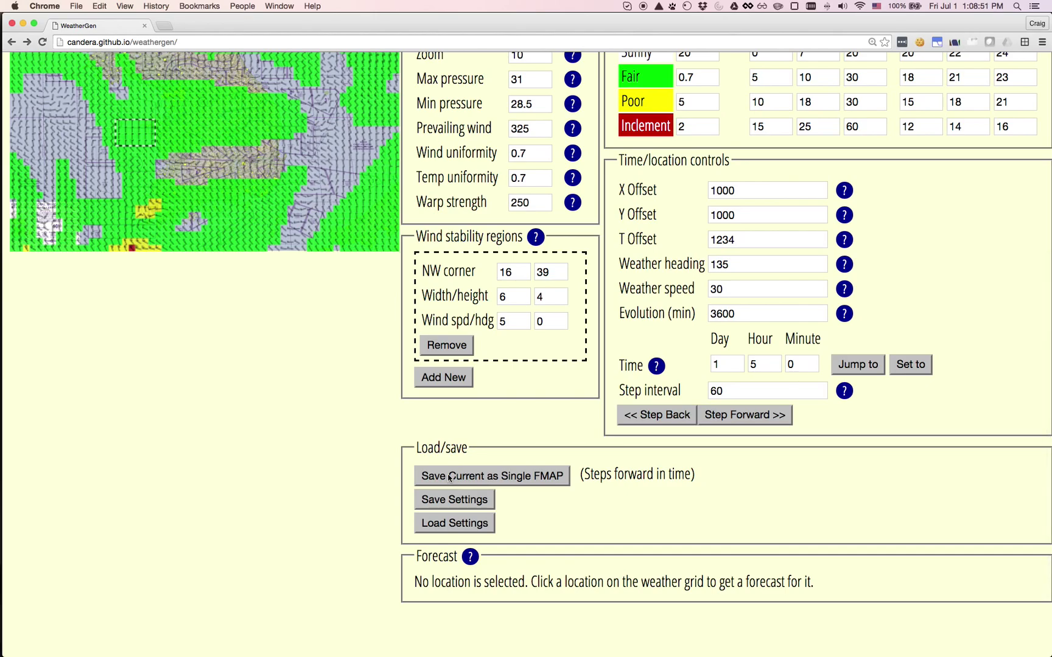
left_click(449, 477)
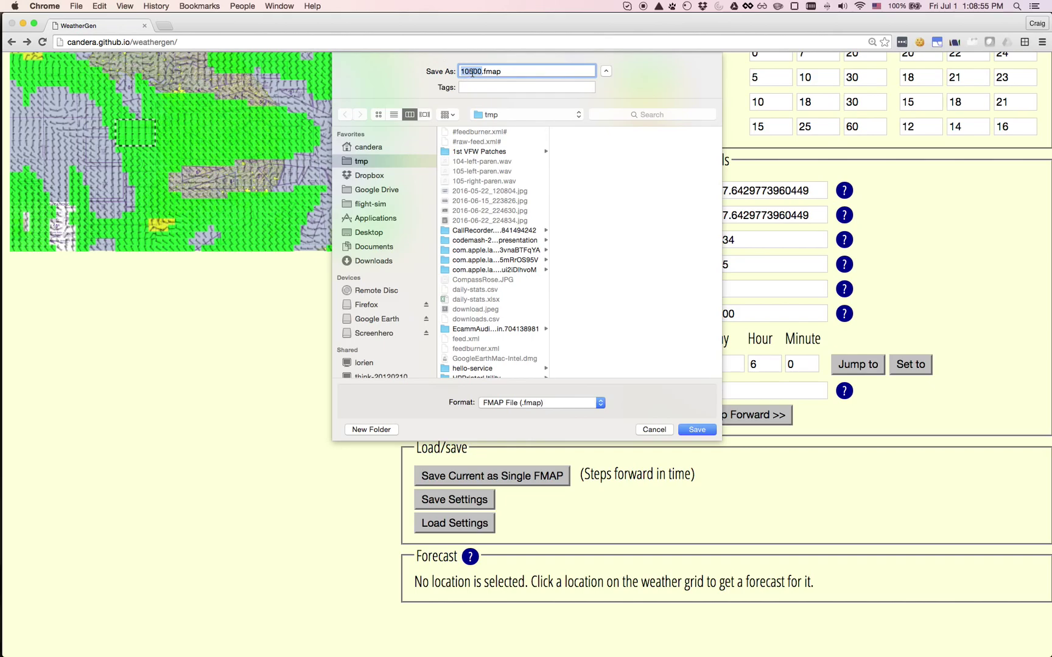
left_click(696, 430)
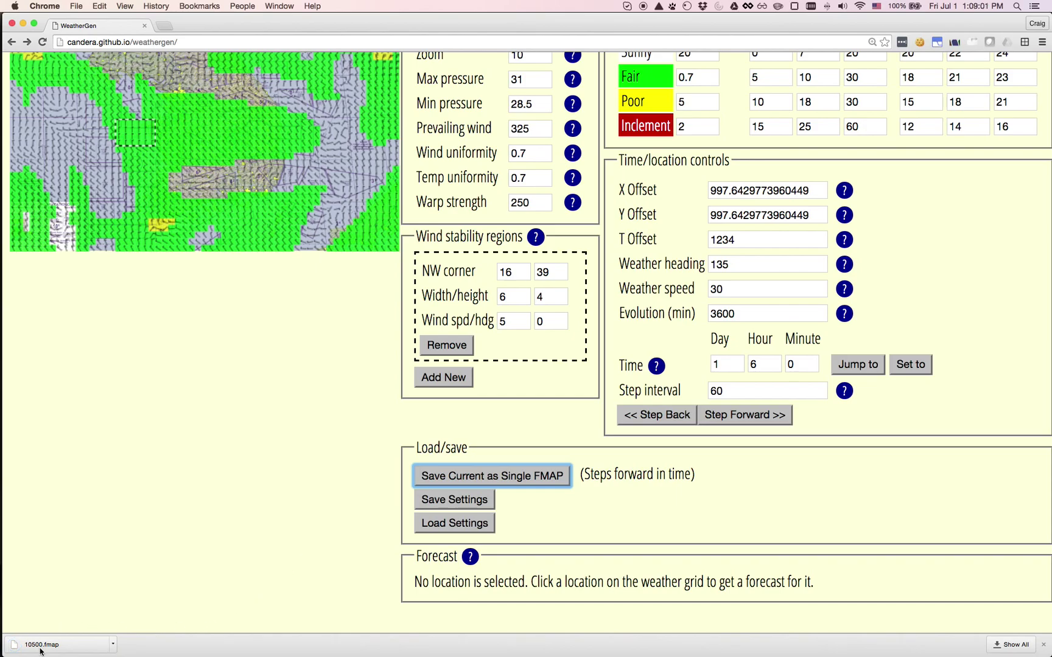
Step the weather forward four times to reach day 1, hour 10.
scroll(77, 446, "up", 5)
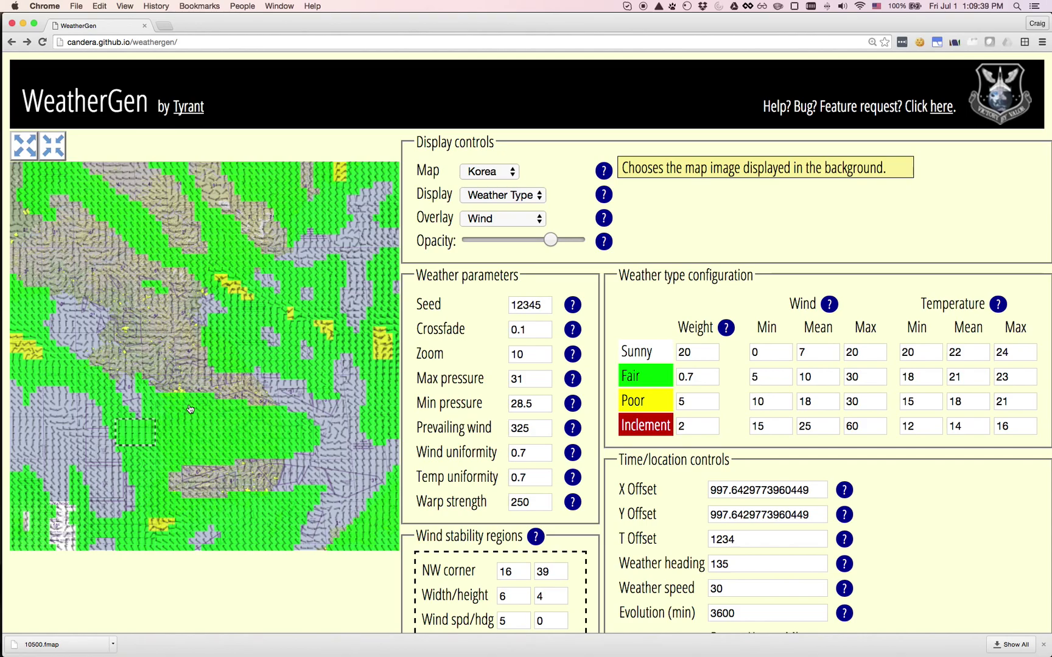
scroll(190, 409, "down", 3)
scroll(190, 409, "down", 2)
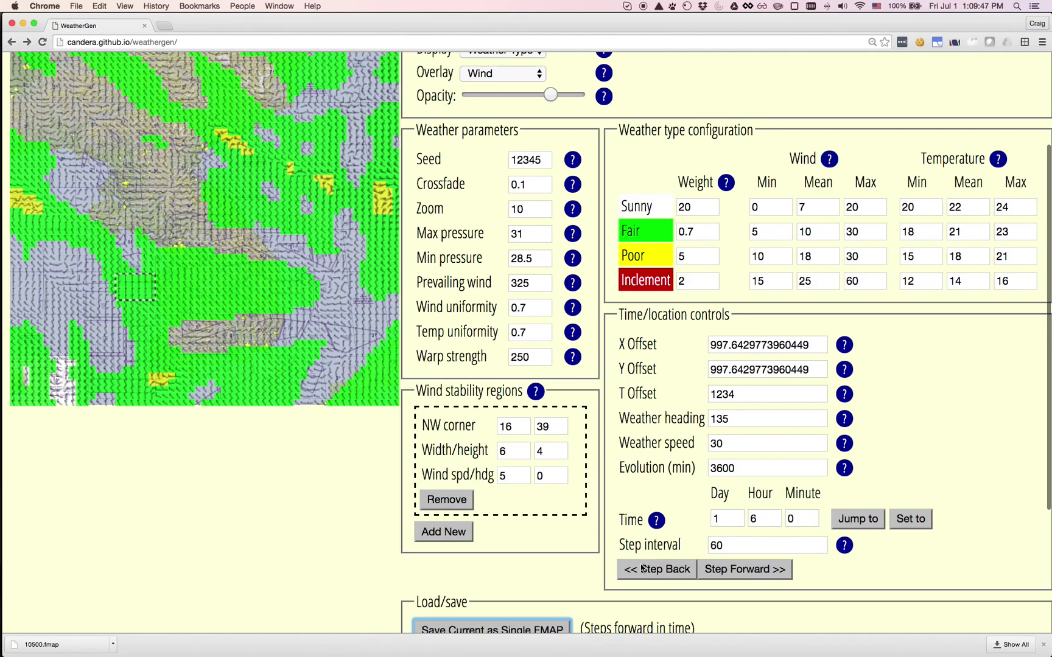
left_click(740, 572)
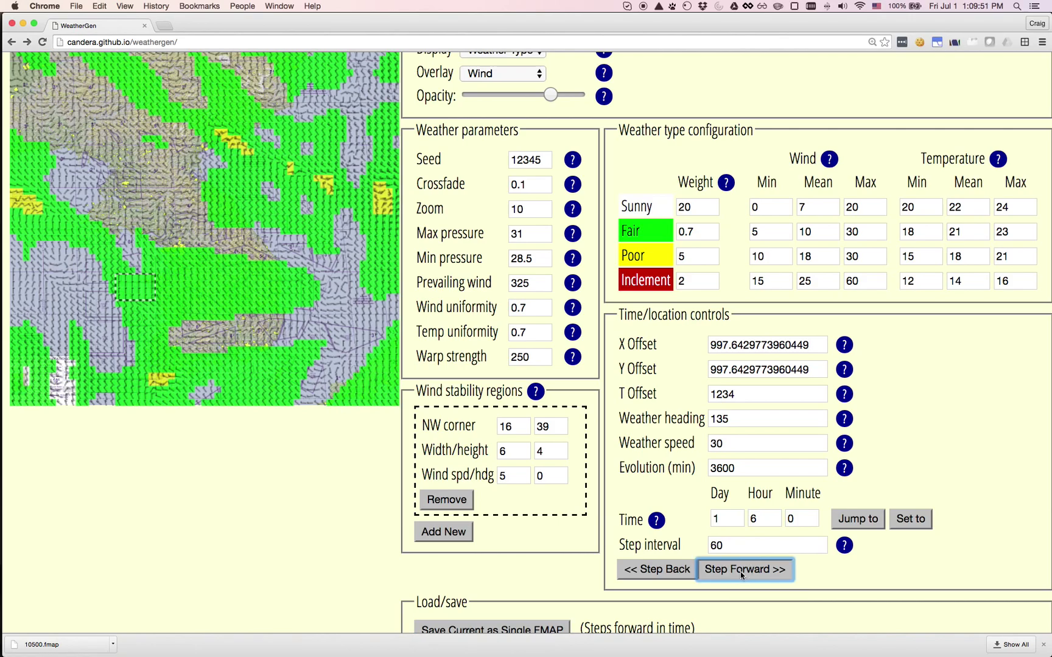
left_click(740, 570)
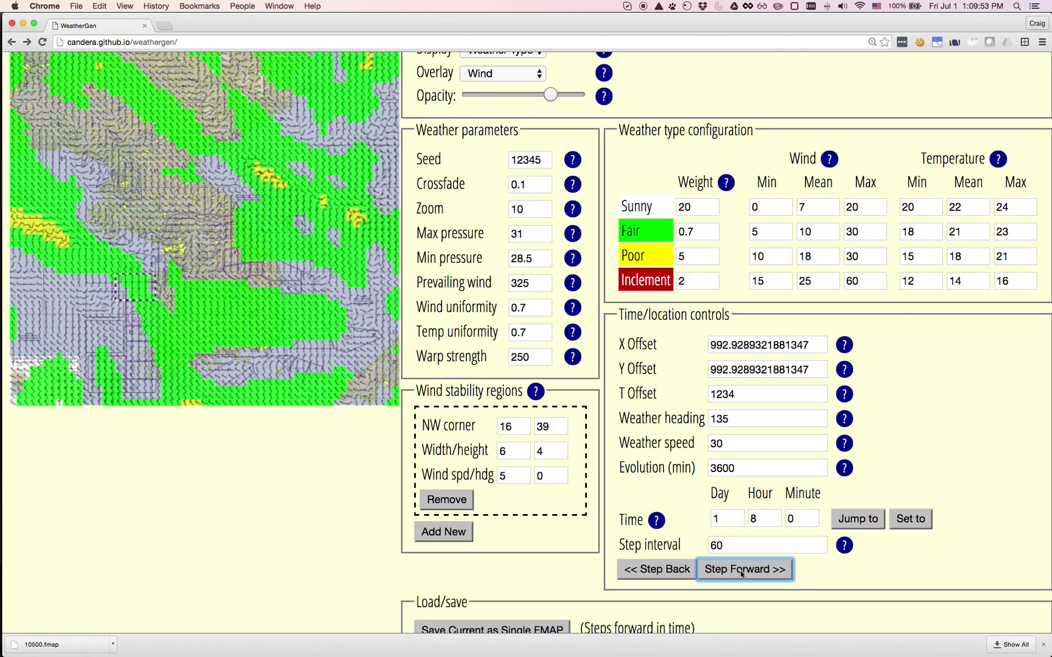
left_click(740, 570)
left_click(740, 570)
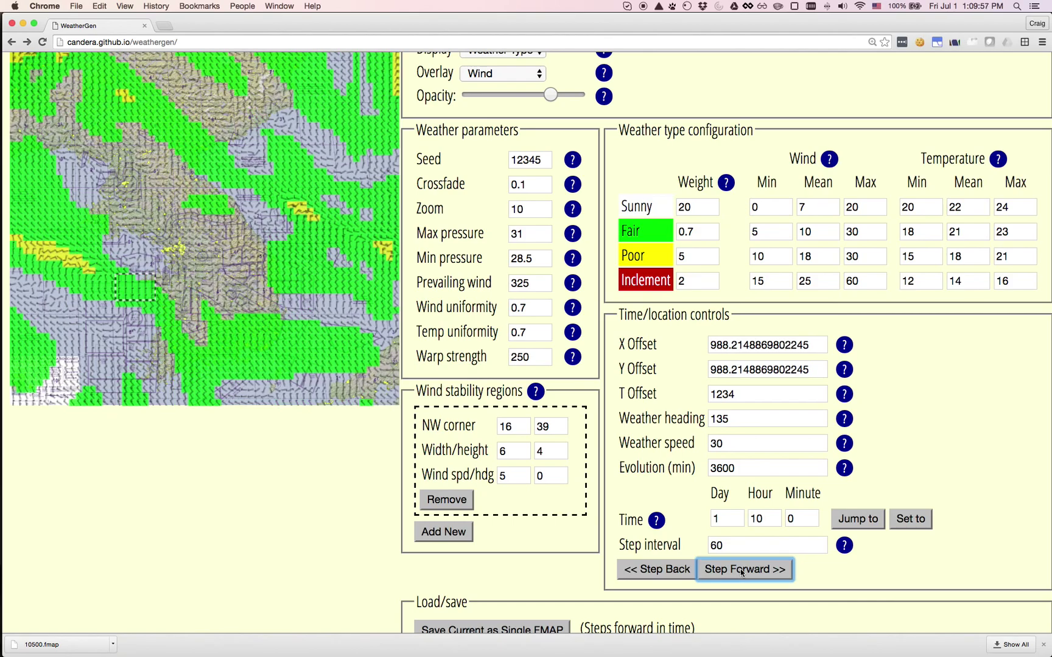
Cancel saving 11000.fmap, then reopen the single-FMAP save and select the 11100 file name.
scroll(740, 570, "down", 1)
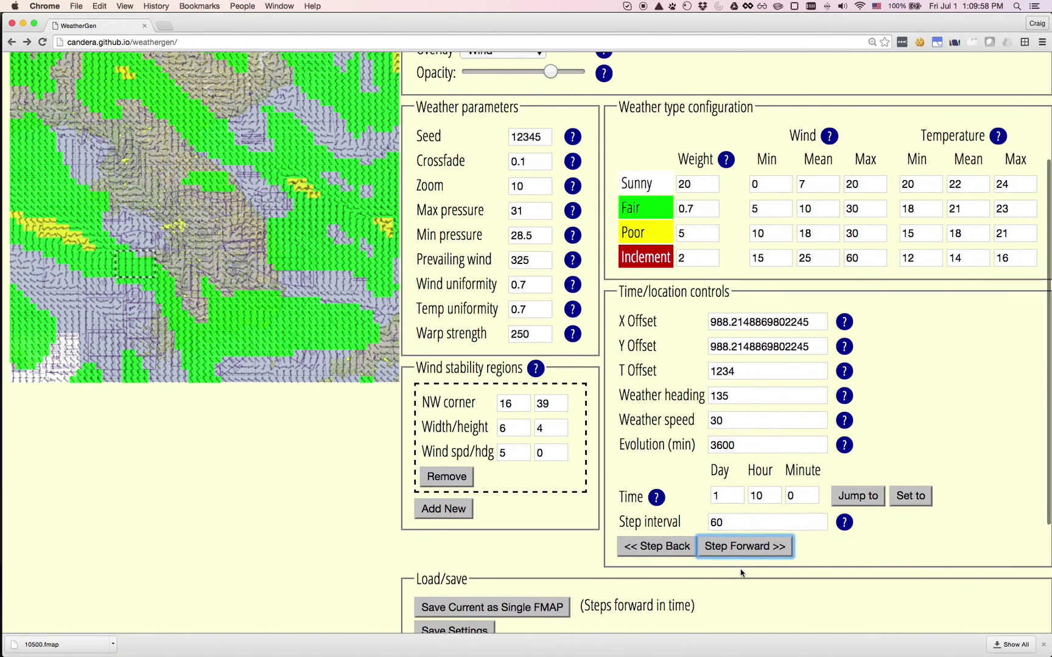
left_click(542, 607)
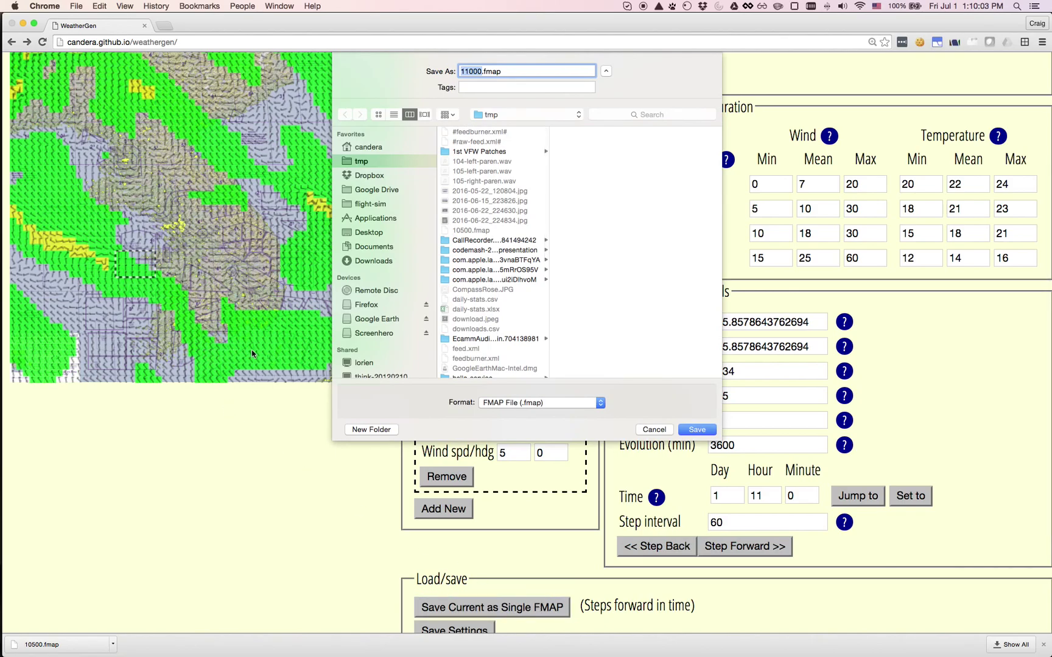
left_click(653, 429)
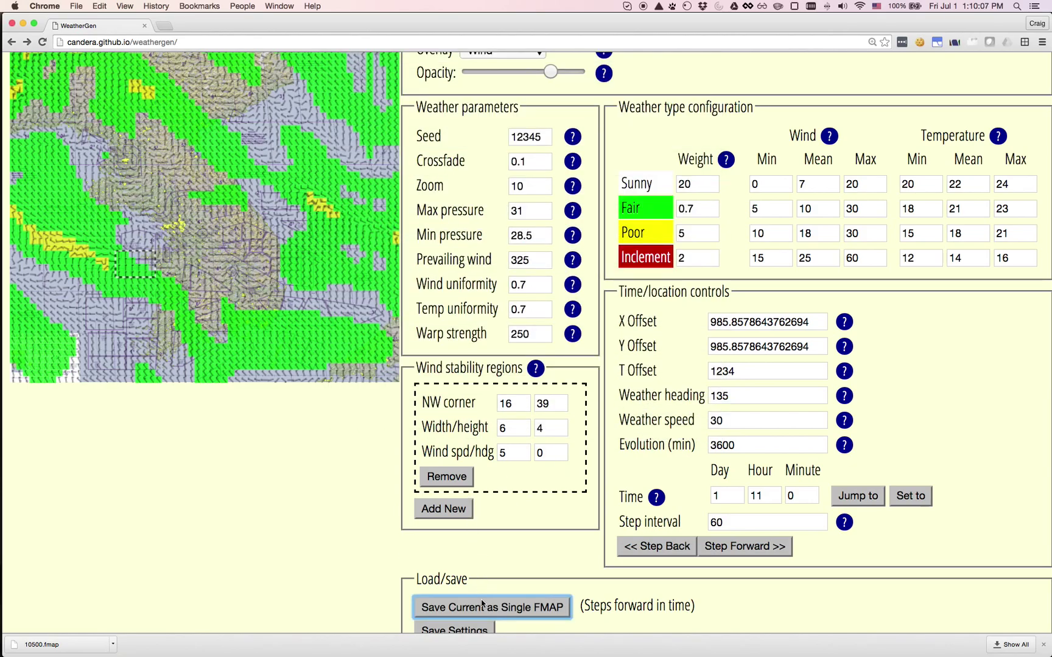
left_click(481, 607)
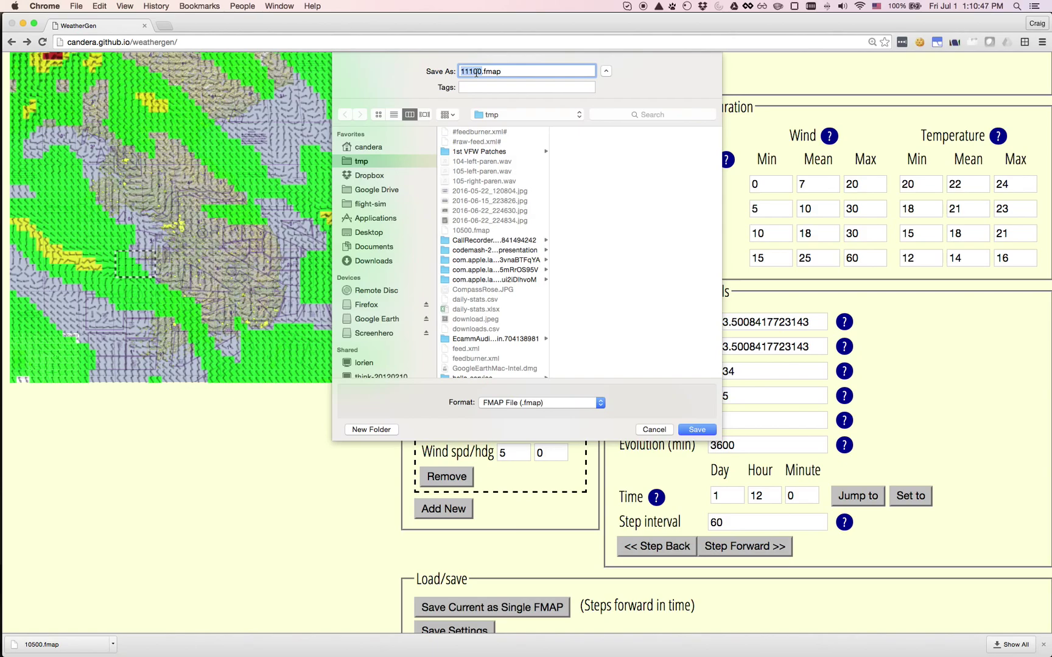
left_click_drag(477, 71, 478, 73)
Cancel 11100.fmap, save the hour-13 map as 11200.fmap, then cancel 11300.fmap.
left_click(656, 429)
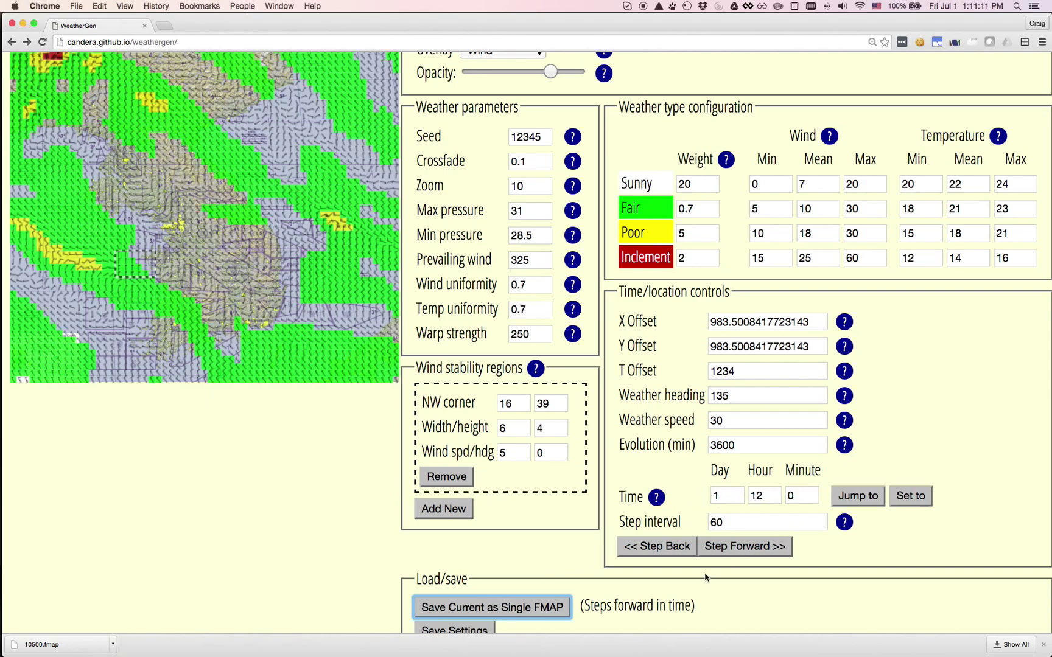
left_click(531, 612)
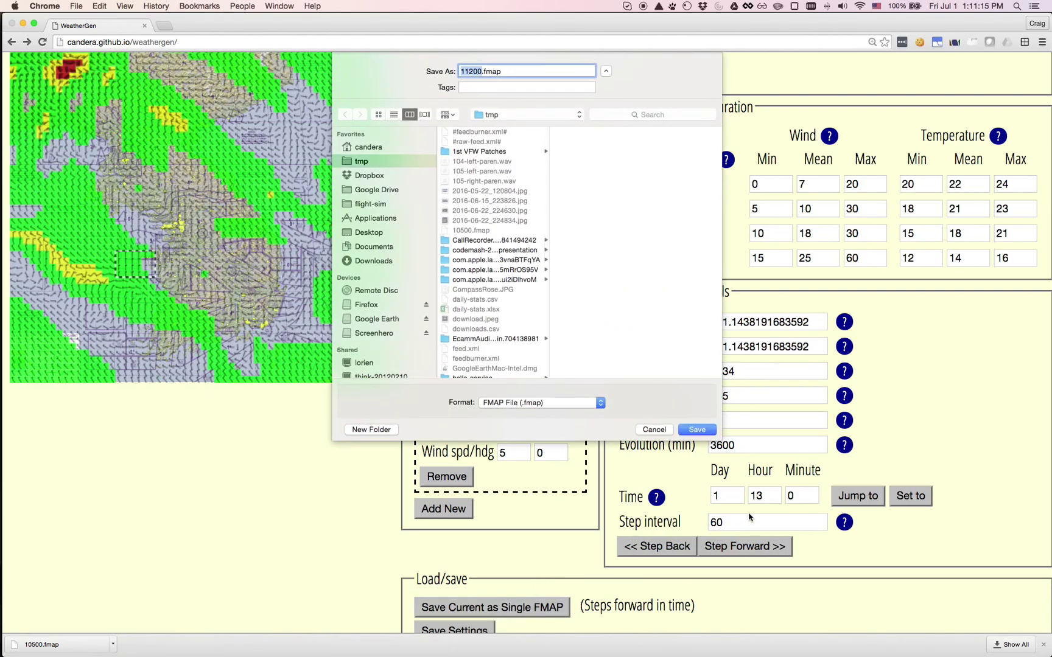
left_click(697, 430)
left_click(524, 606)
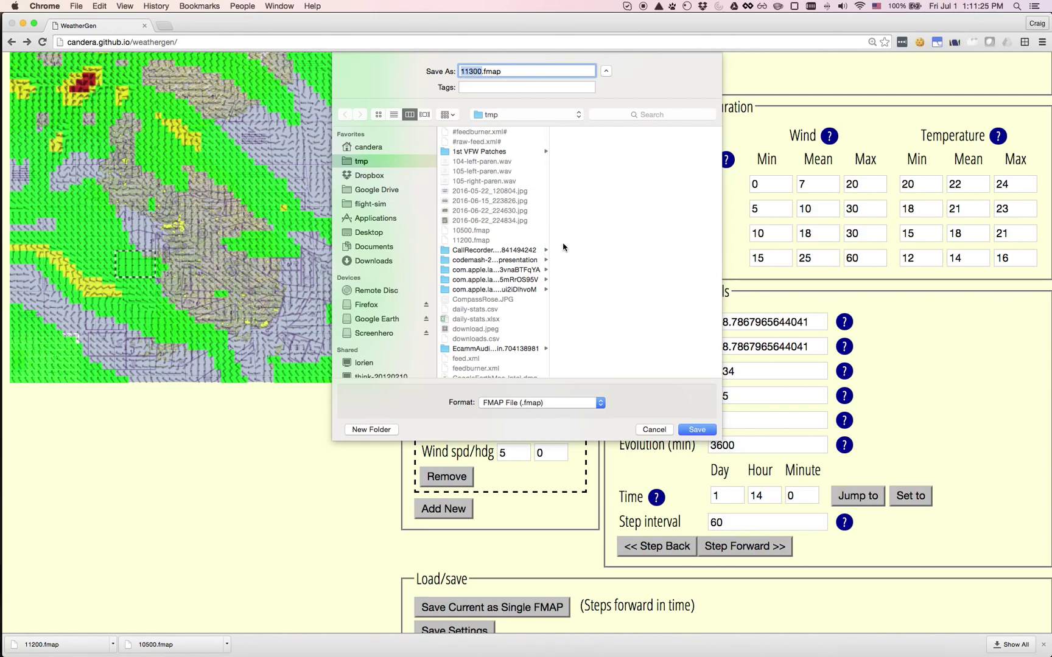
left_click(656, 429)
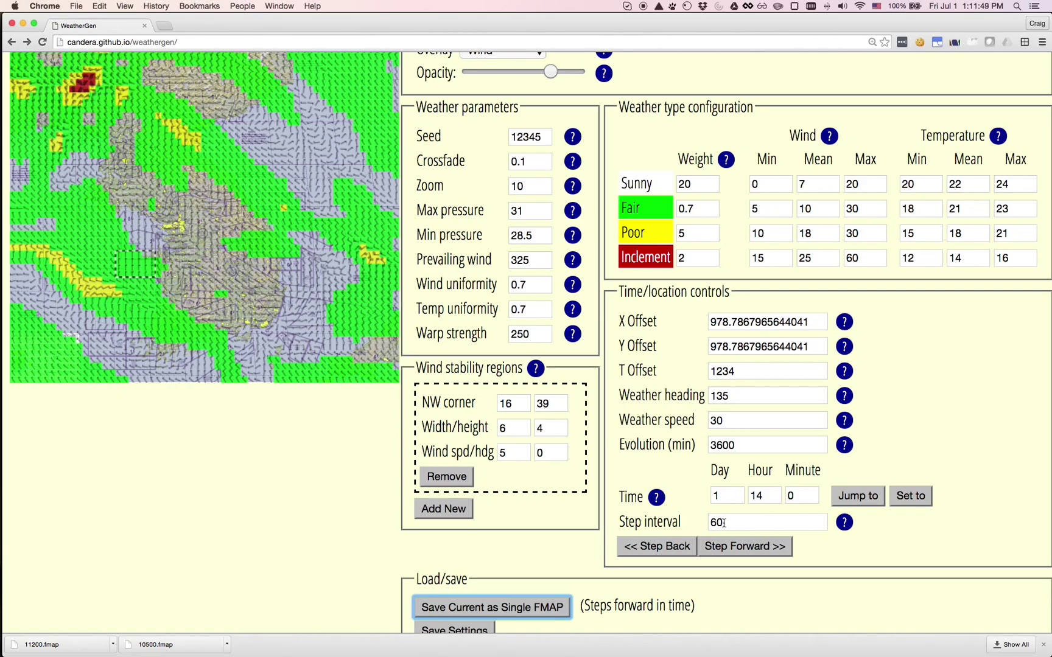
Change the step interval from 60 to 15 minutes and advance the weather to day 1, 14:45.
left_click(723, 522)
double_click(723, 523)
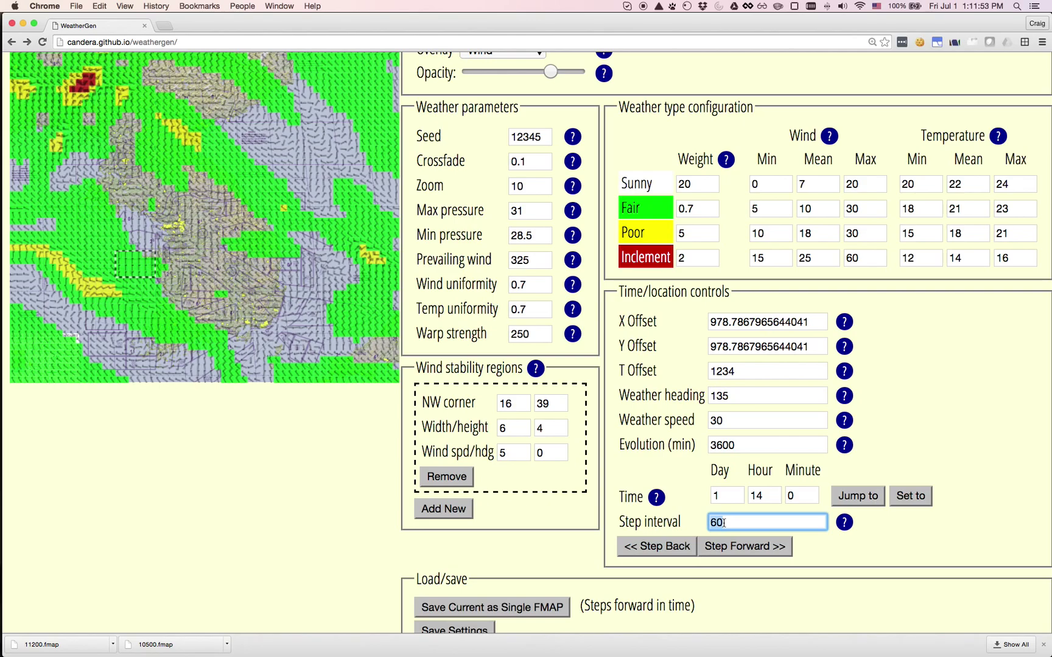
type("15")
left_click(743, 547)
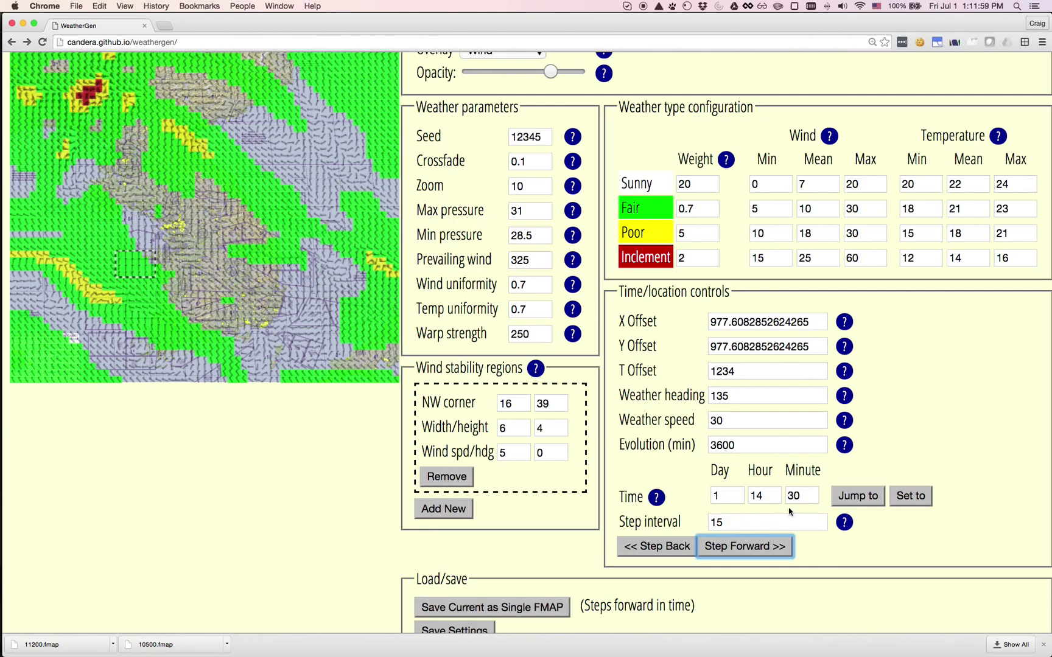
left_click(741, 548)
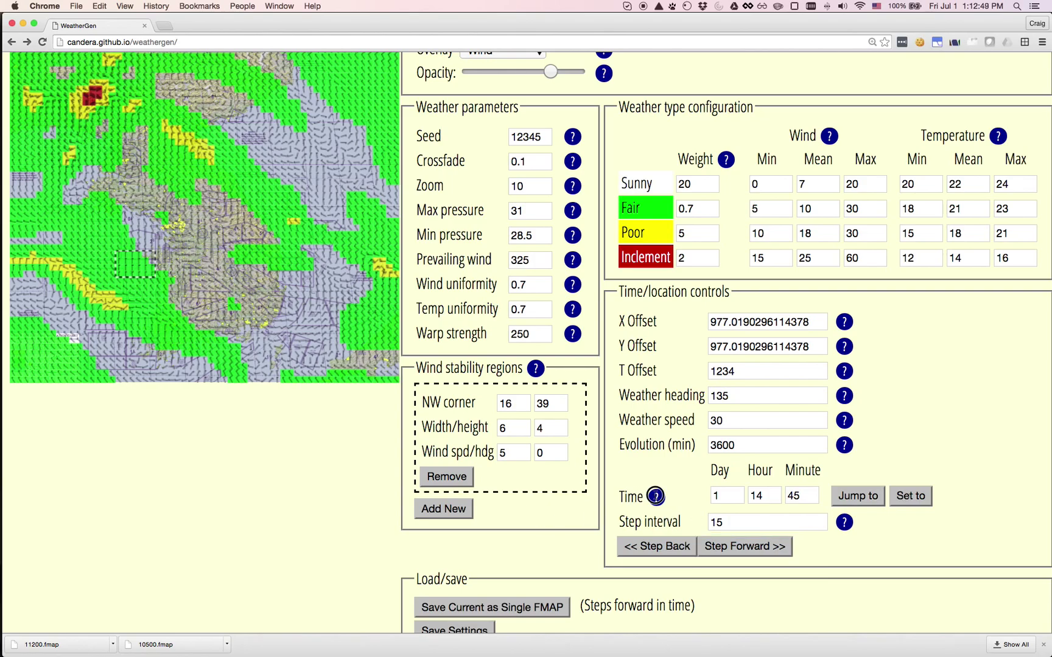
Step the weather forward three times to reach 15:30.
mouse_move(655, 497)
left_click(745, 546)
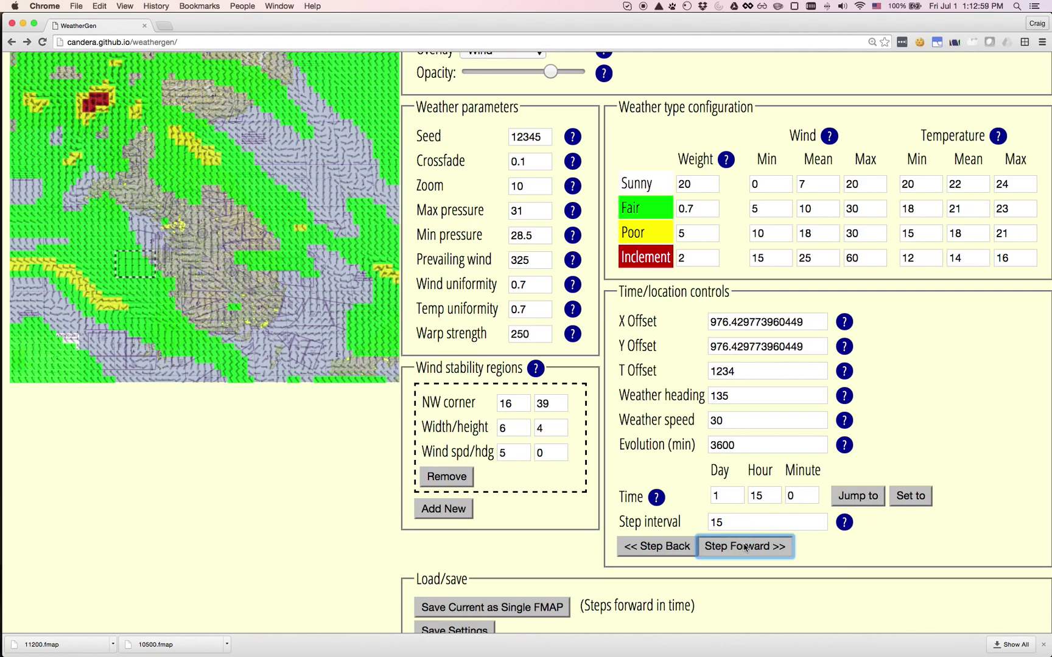
left_click(744, 547)
left_click(745, 546)
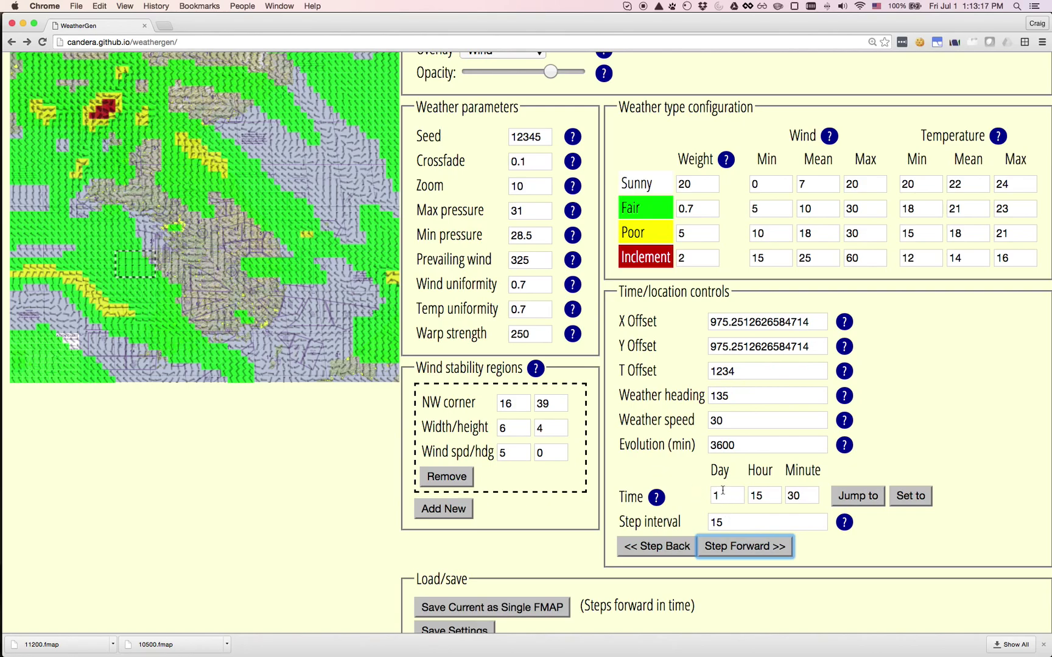
Designate the current weather as Day 2, Hour 17, Minute 0 with Set to.
double_click(726, 495)
type("2")
key("Tab")
type("17")
key("Tab")
type("0")
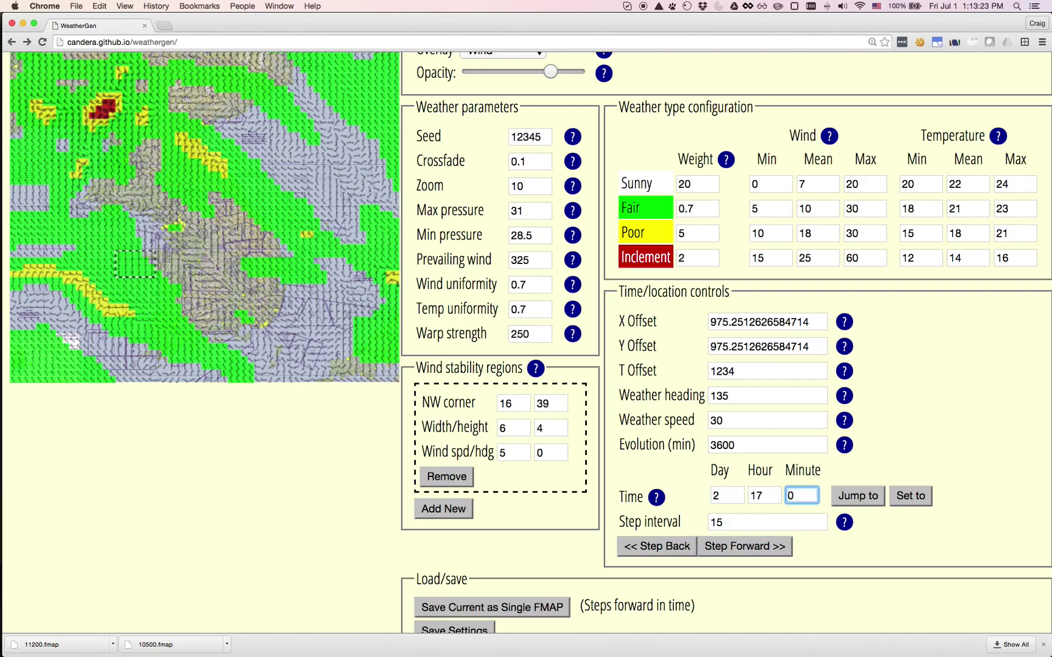
left_click(906, 498)
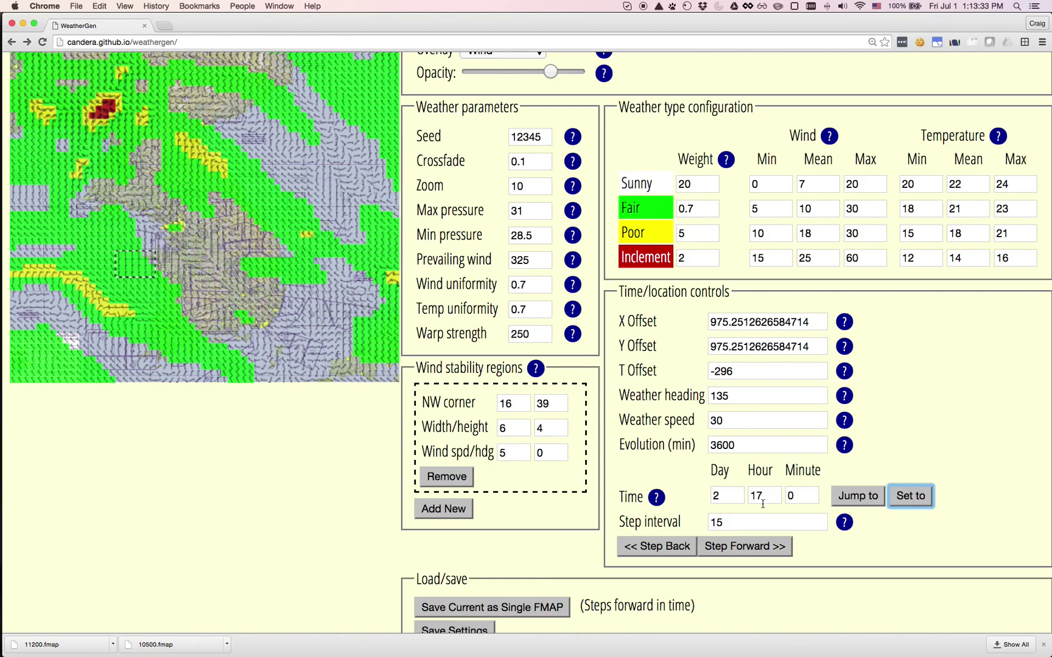
Step the weather back four times from 17:00 to 16:00.
left_click(668, 546)
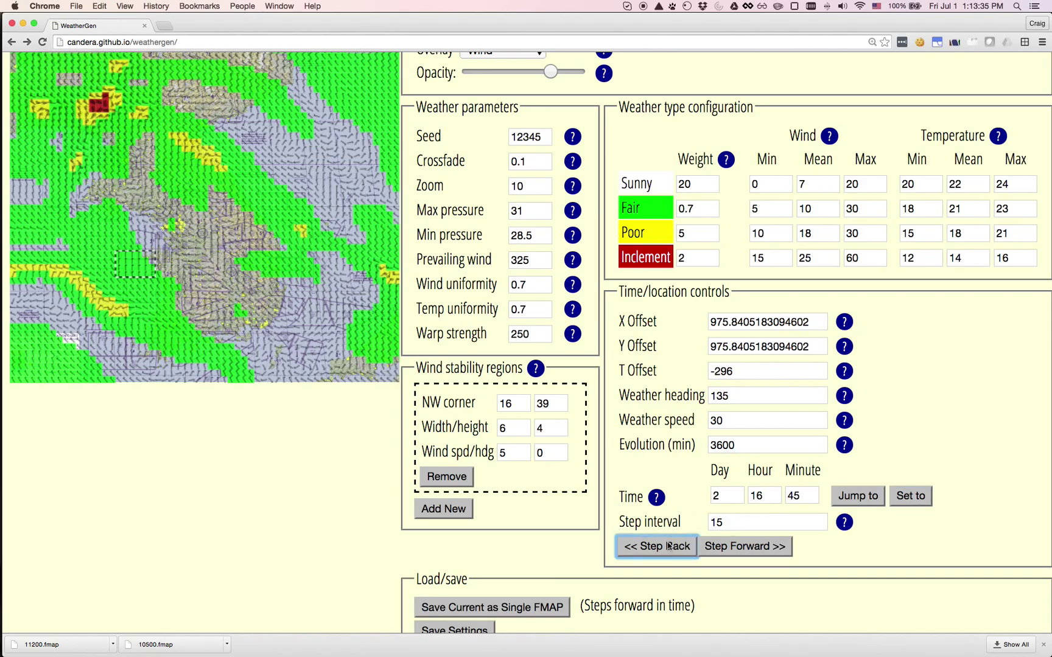
left_click(668, 546)
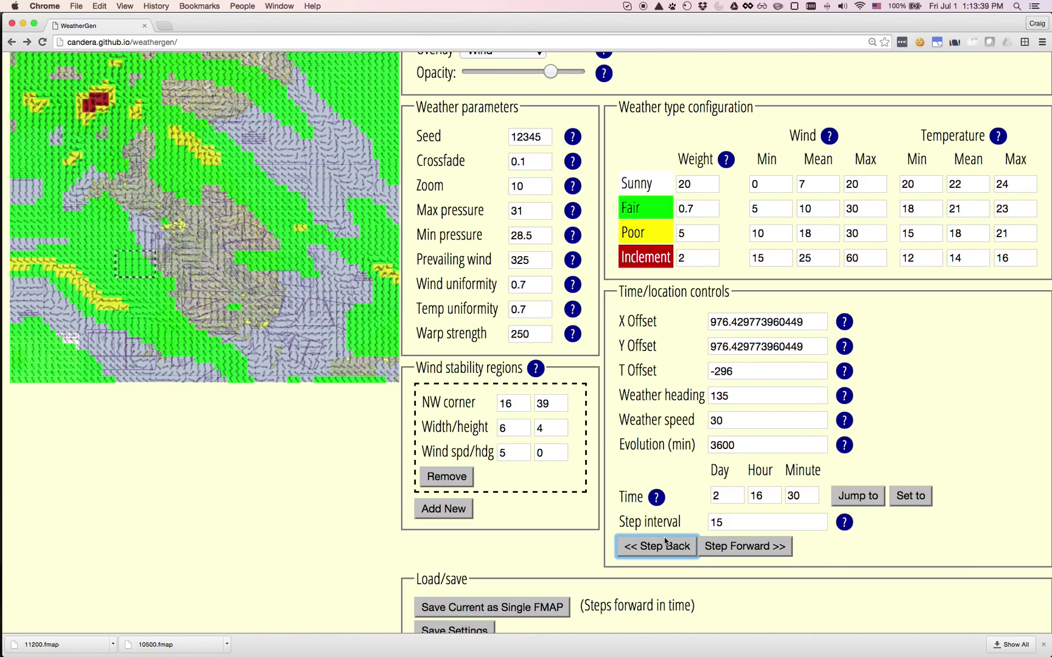
left_click(667, 547)
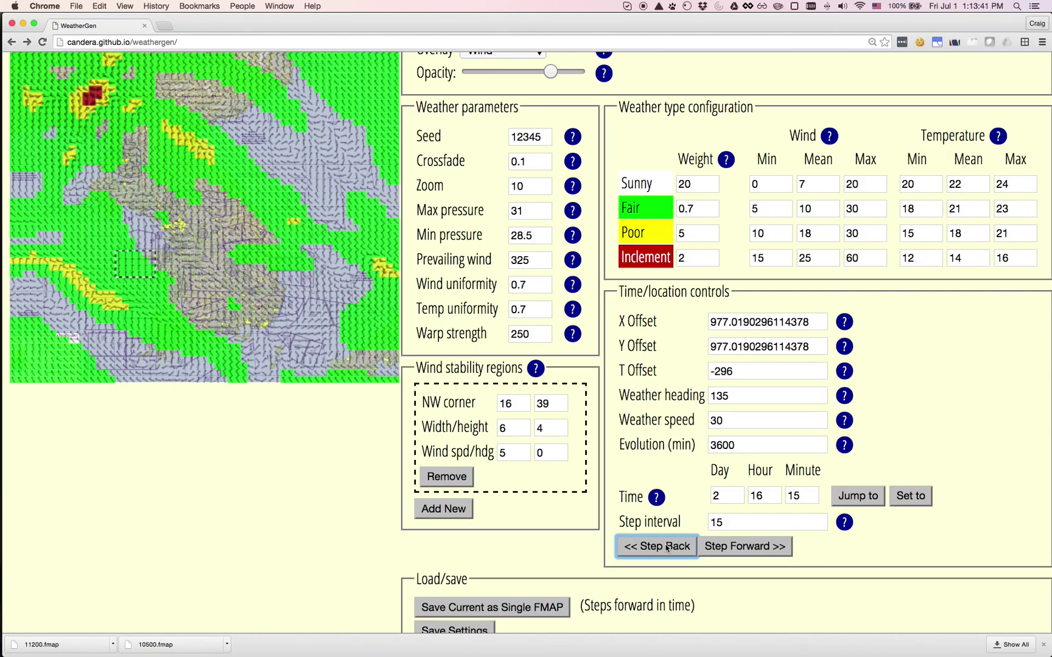
left_click(667, 548)
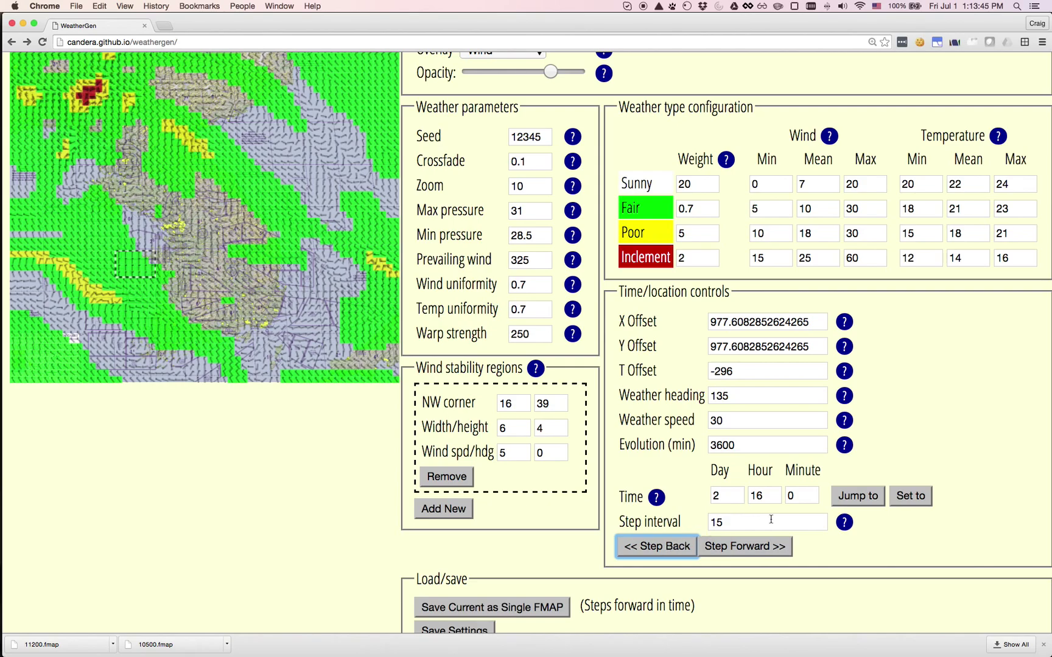
Step forward four times back to 17:00, then enter Hour 0.
left_click(770, 546)
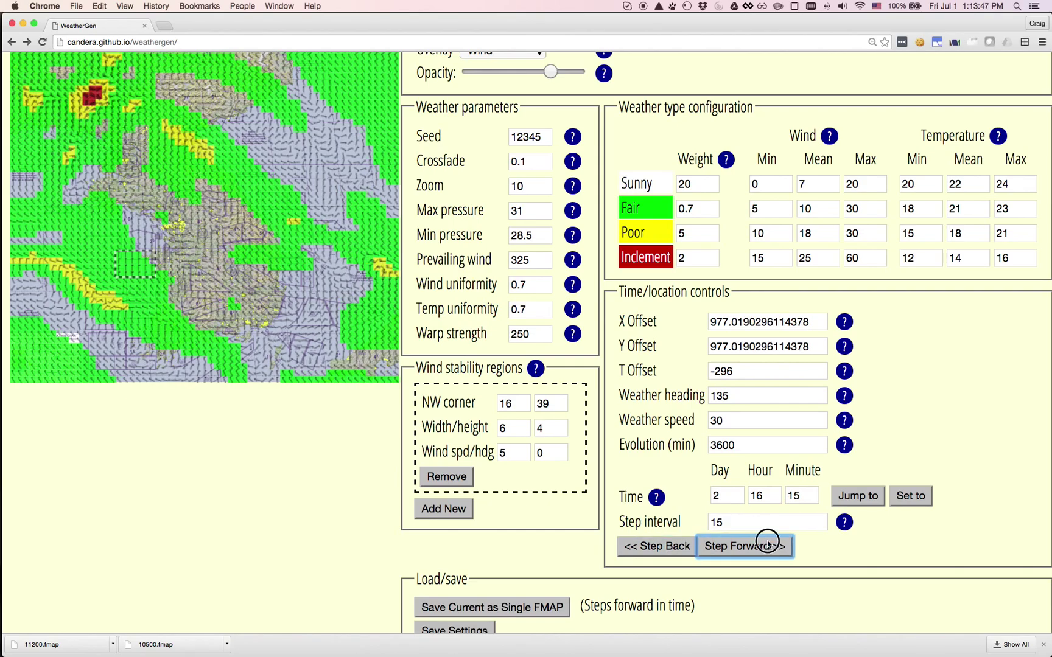
left_click(769, 545)
left_click(768, 546)
left_click(768, 546)
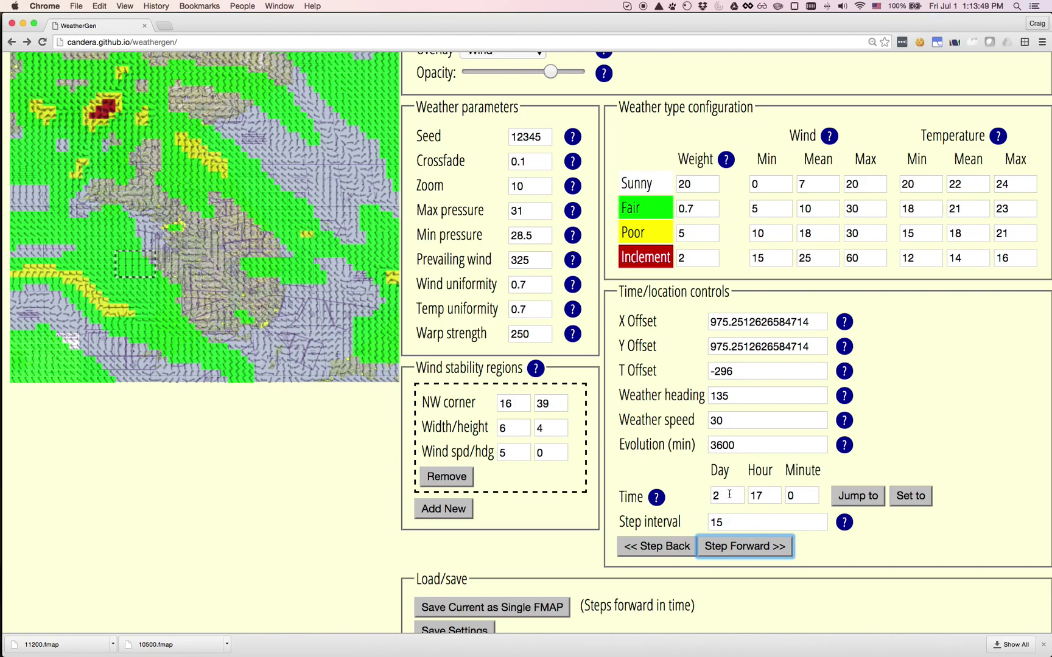
double_click(752, 495)
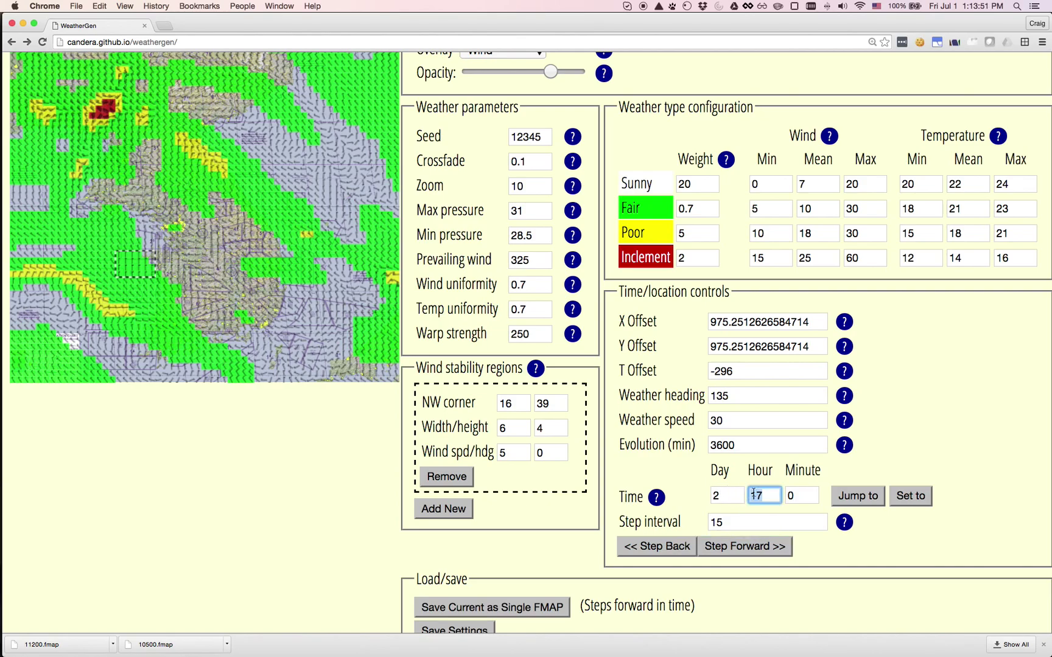
type("0")
Jump the map to day 2, 00:00 and scroll down to the Load/save section.
left_click(868, 496)
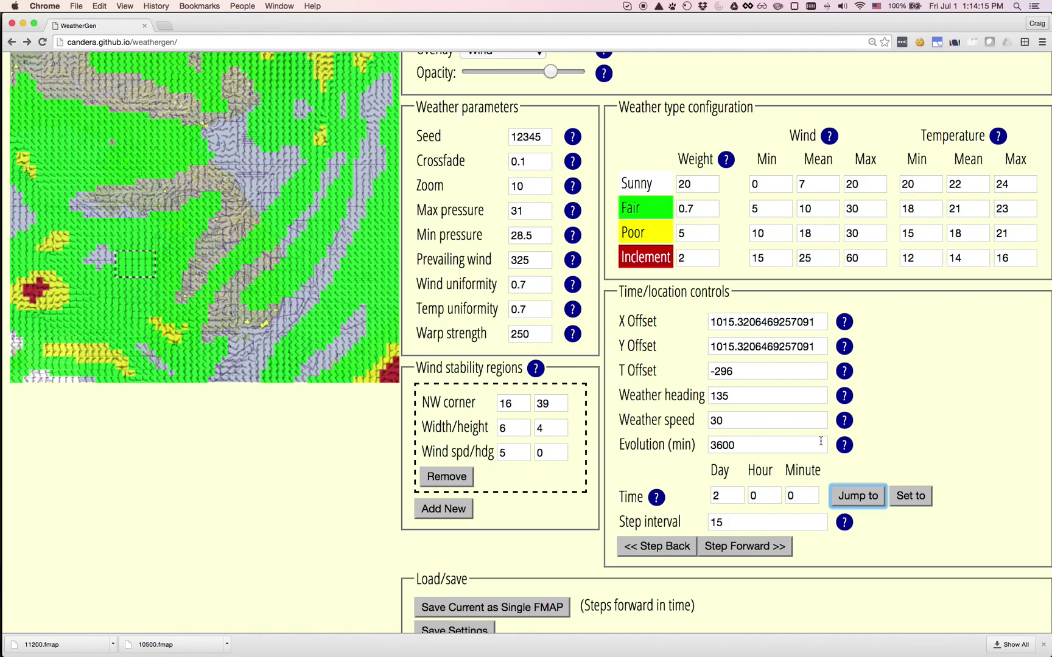
scroll(821, 439, "down", 2)
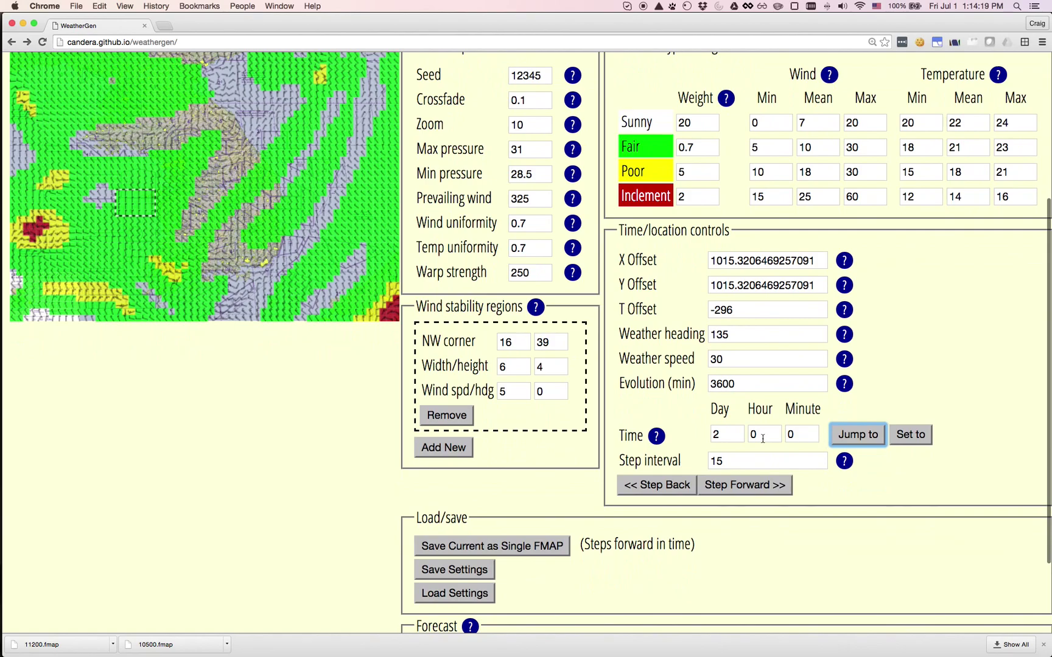
left_click(462, 571)
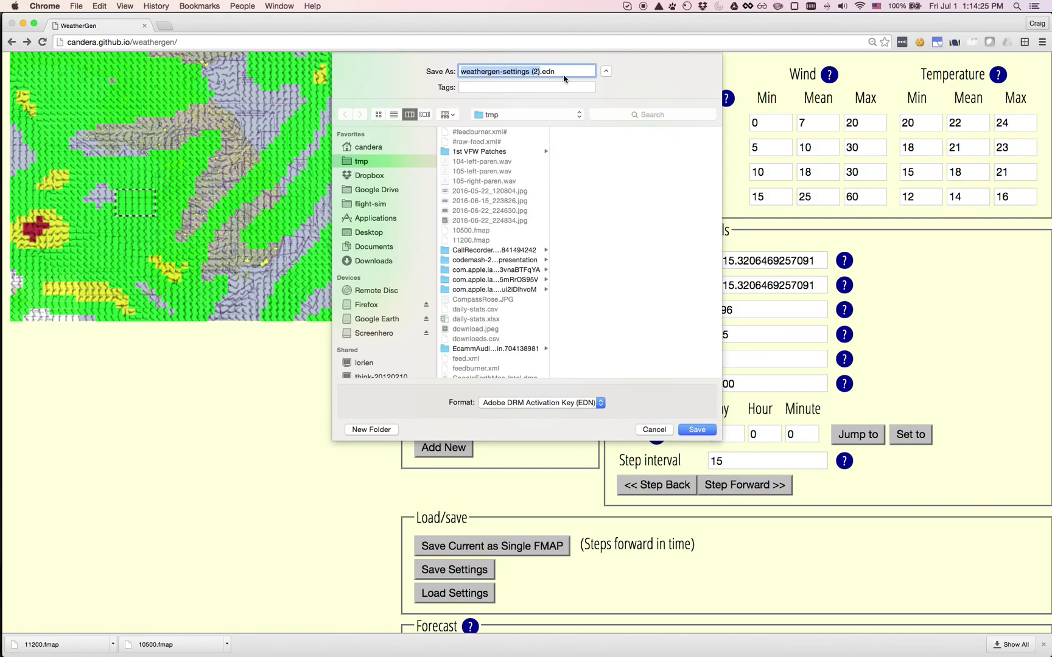
left_click(654, 429)
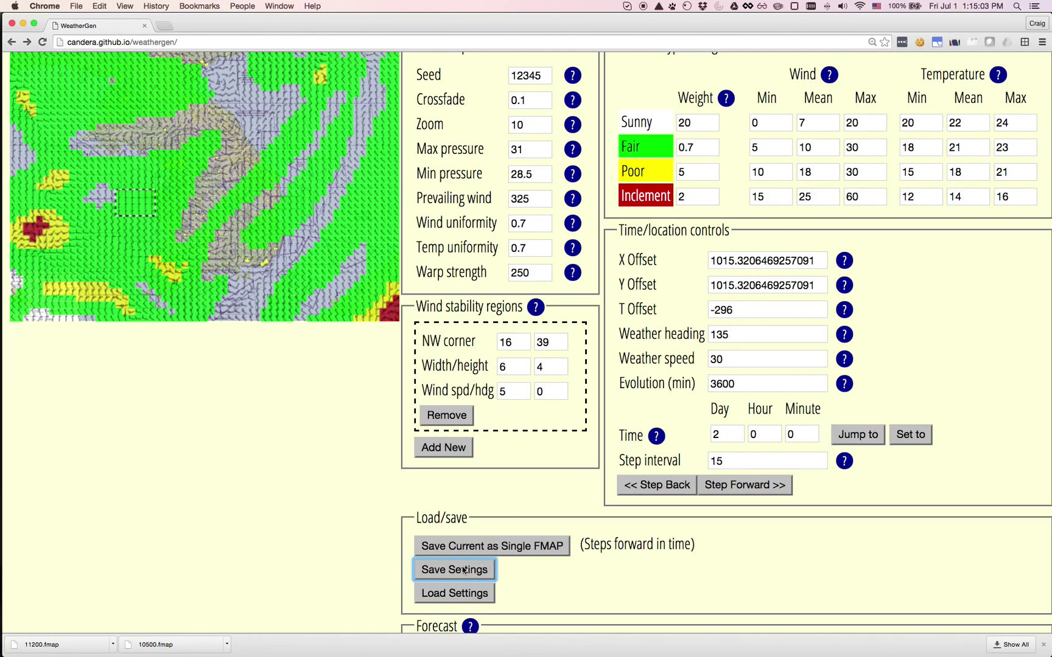
left_click(494, 512)
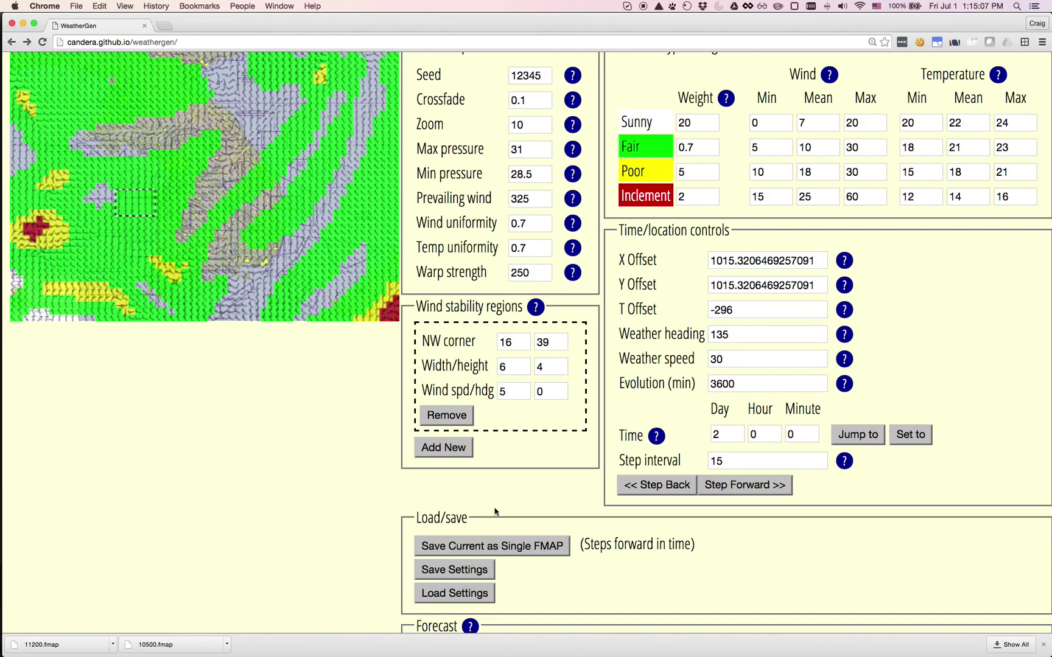
scroll(494, 511, "up", 2)
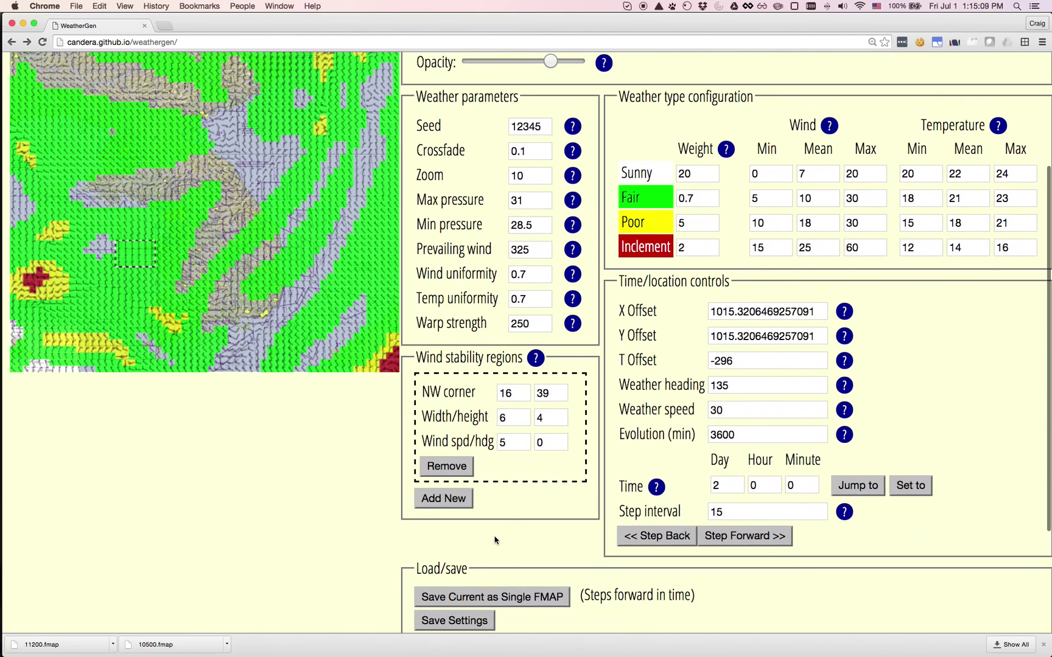
scroll(494, 540, "up", 5)
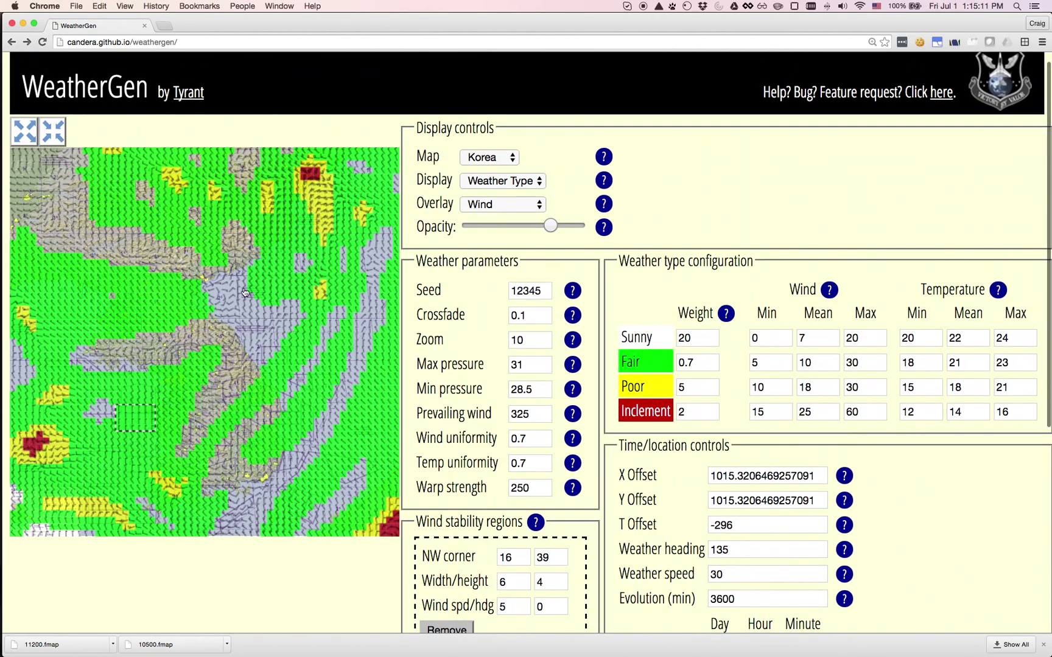
Enlarge the weather map display four times to its largest size.
left_click(28, 134)
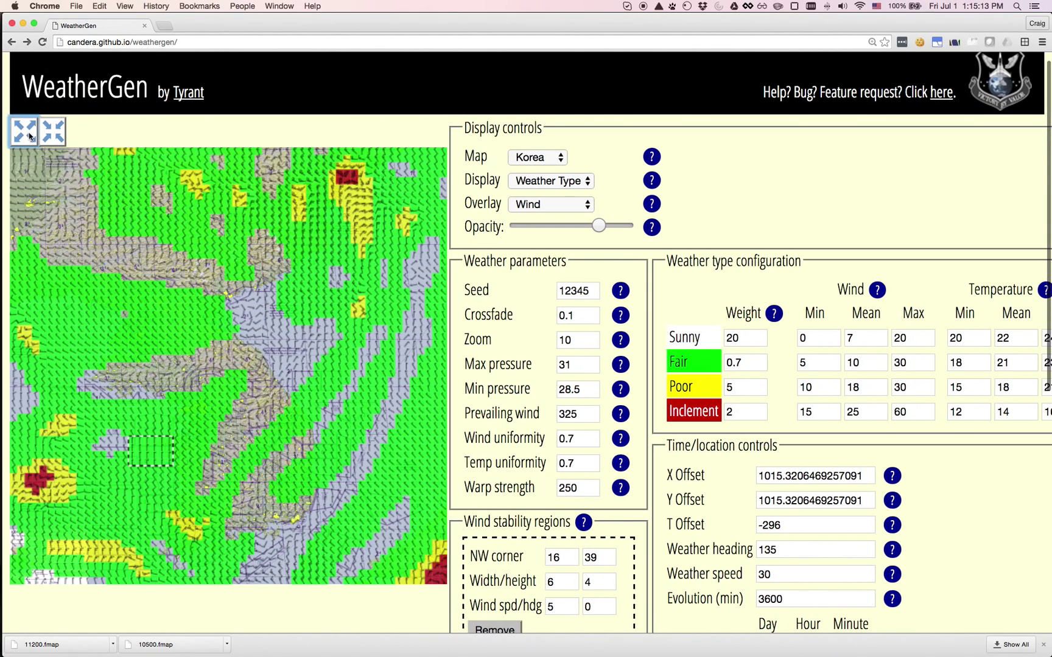
left_click(28, 134)
left_click(28, 134)
left_click(28, 134)
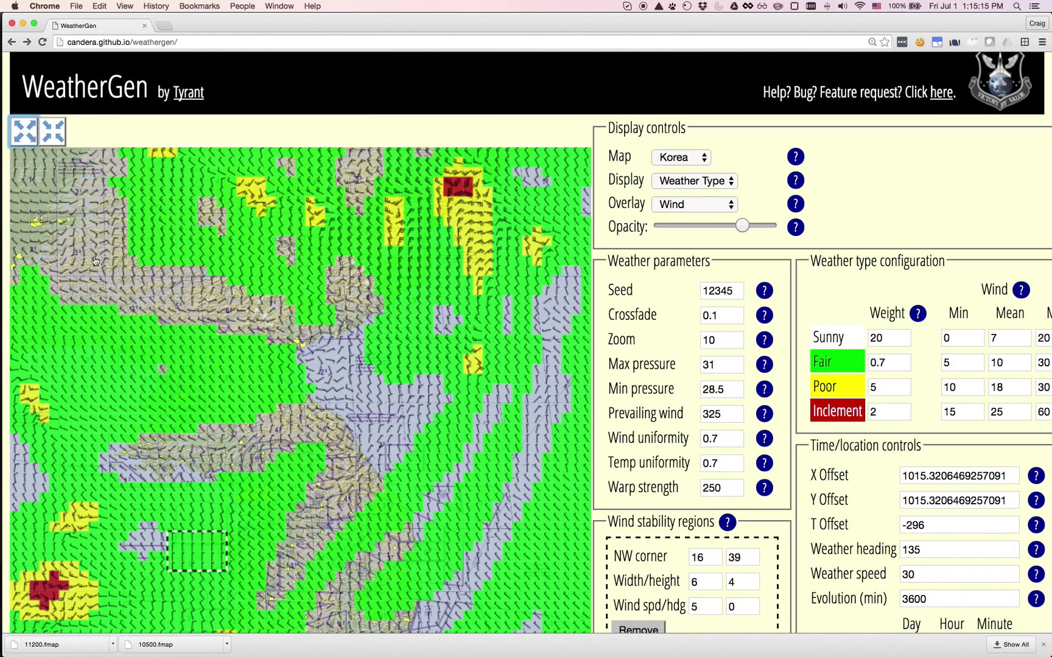
scroll(208, 460, "down", 3)
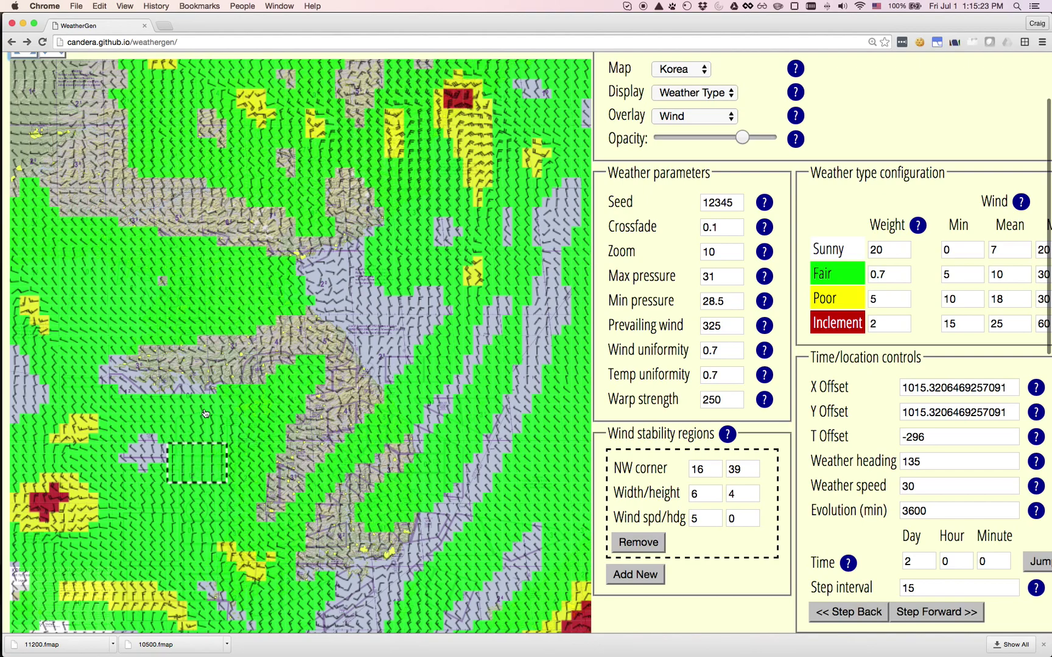
Advance the weather six 15-minute steps to day 2, 01:30.
left_click(957, 616)
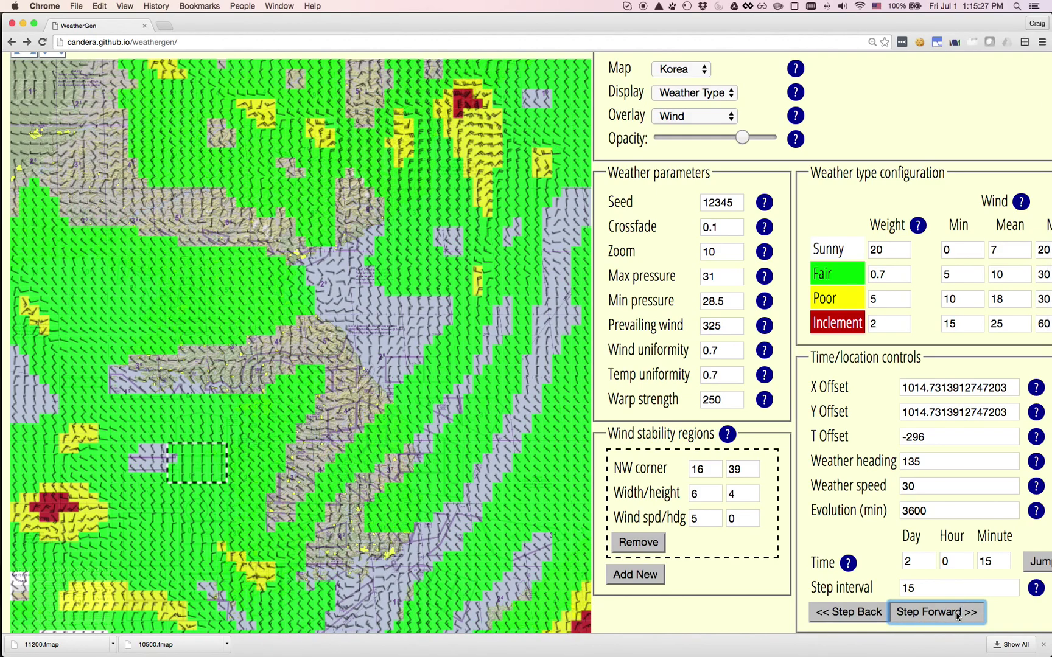
left_click(957, 615)
left_click(957, 616)
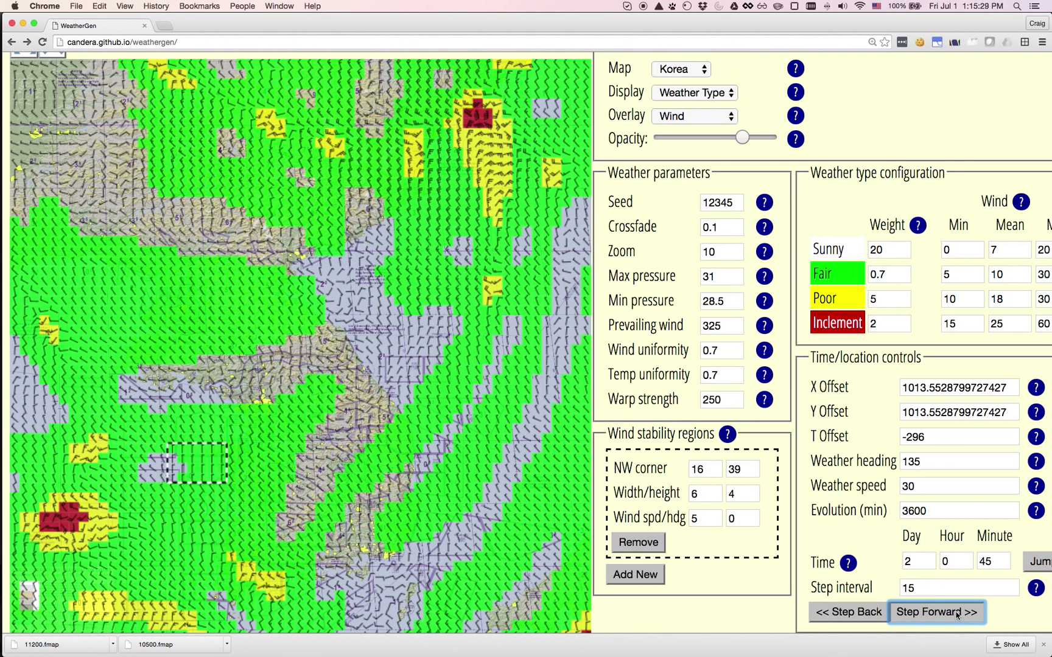
left_click(956, 615)
left_click(957, 615)
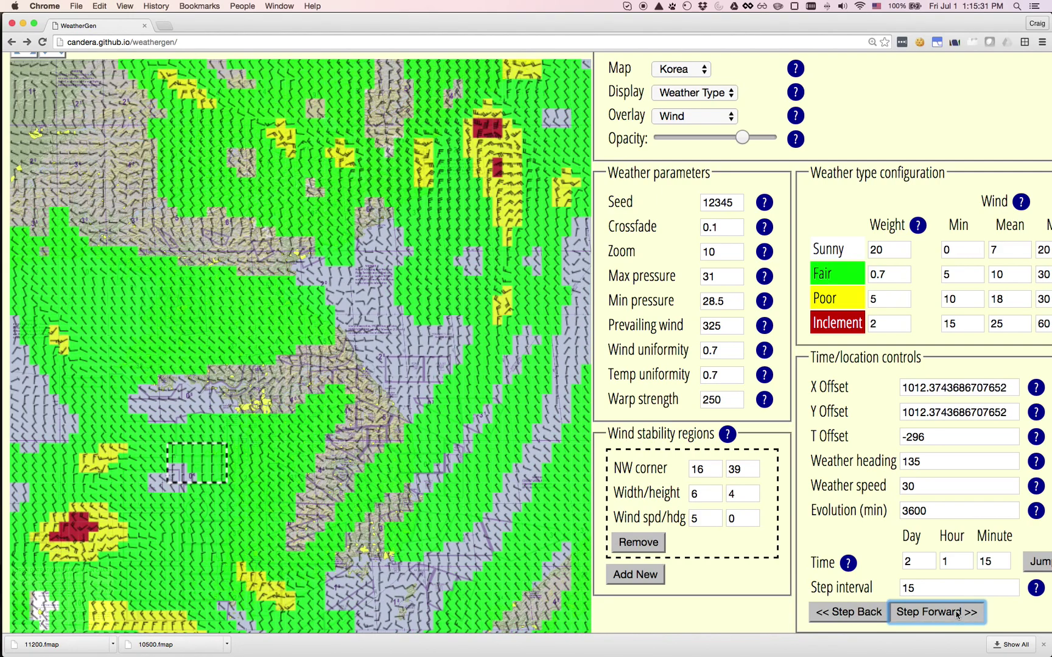
left_click(957, 615)
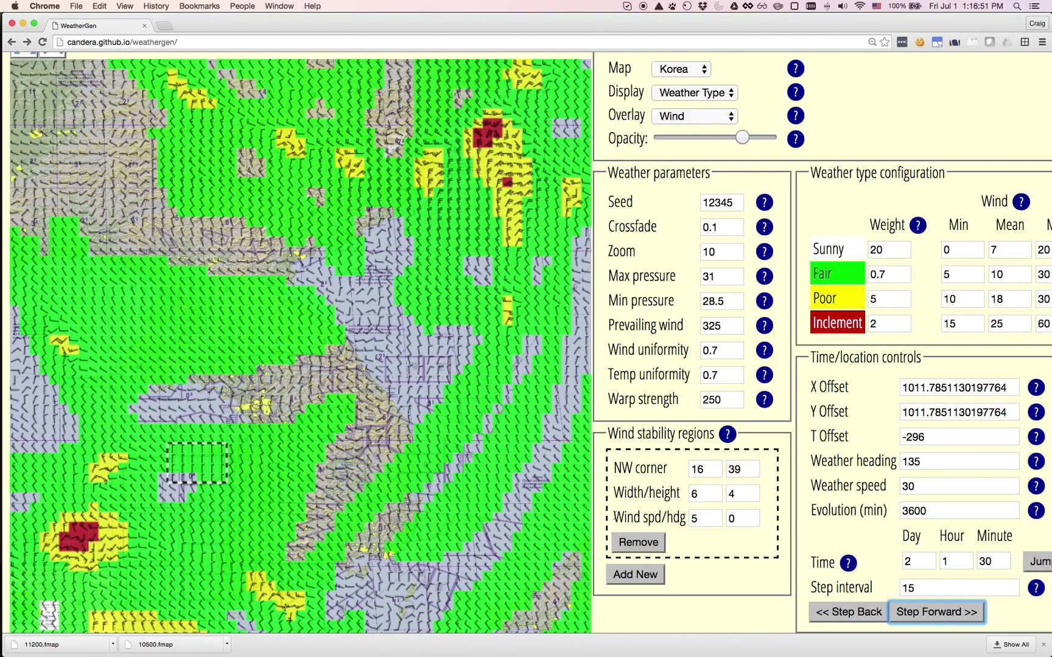
Replace the existing wind stability region with a new one at NW corner 20, 25.
left_click(636, 544)
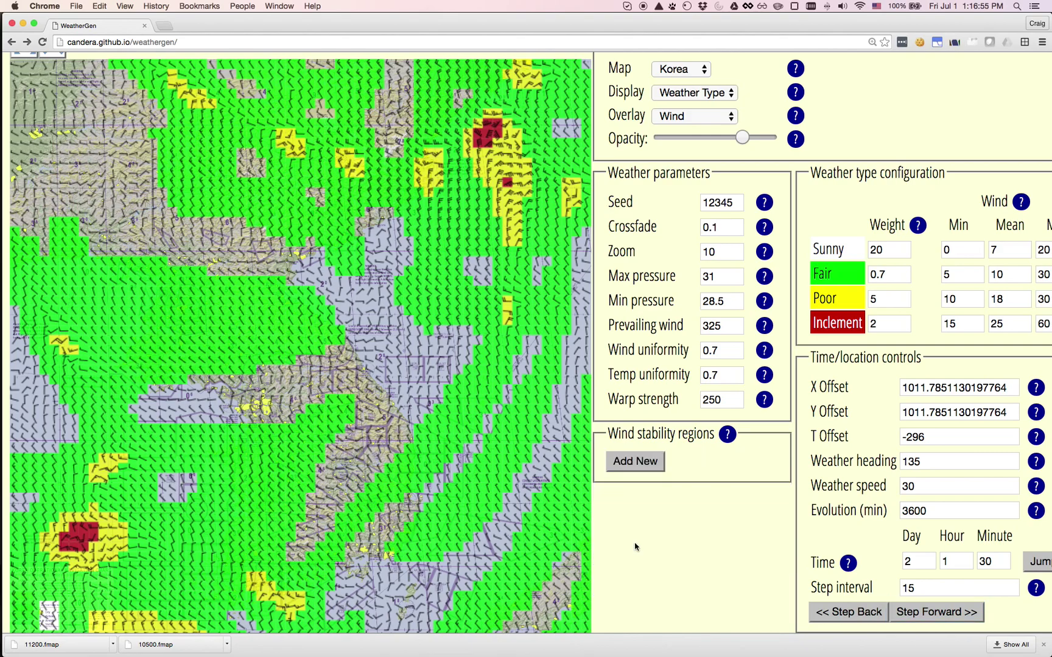
left_click(636, 462)
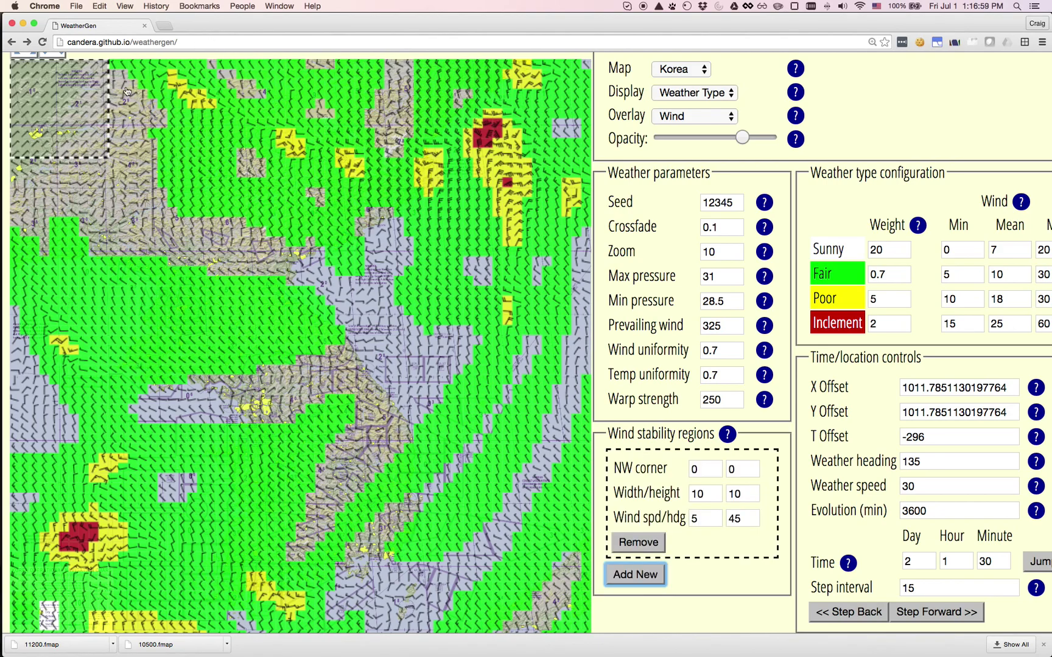
left_click(703, 470)
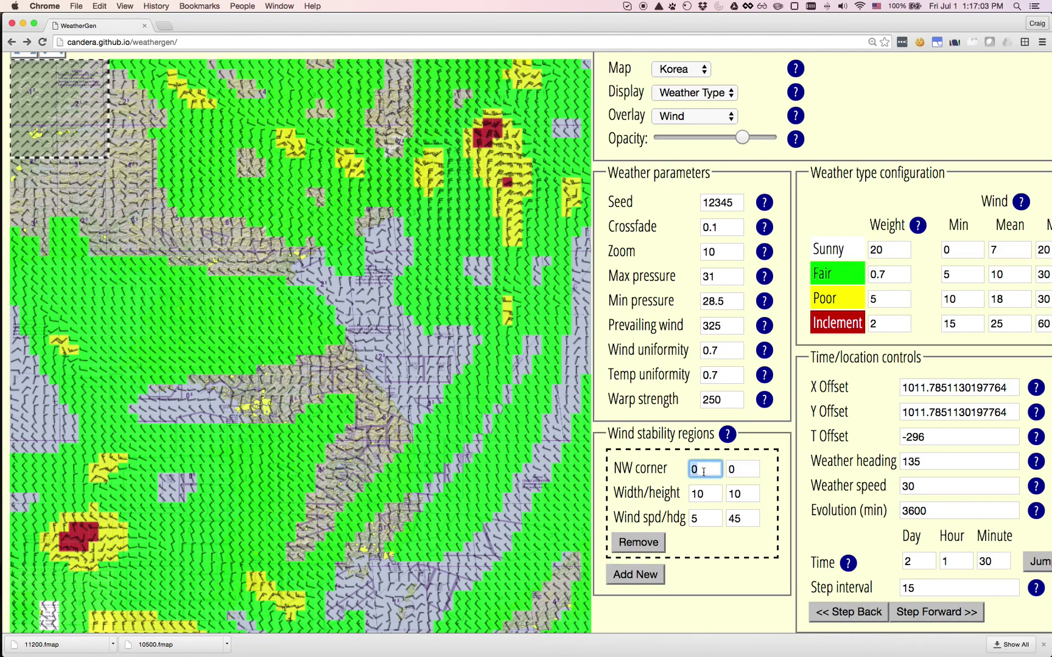
key("BackSpace")
type("20")
key("Tab")
type("25")
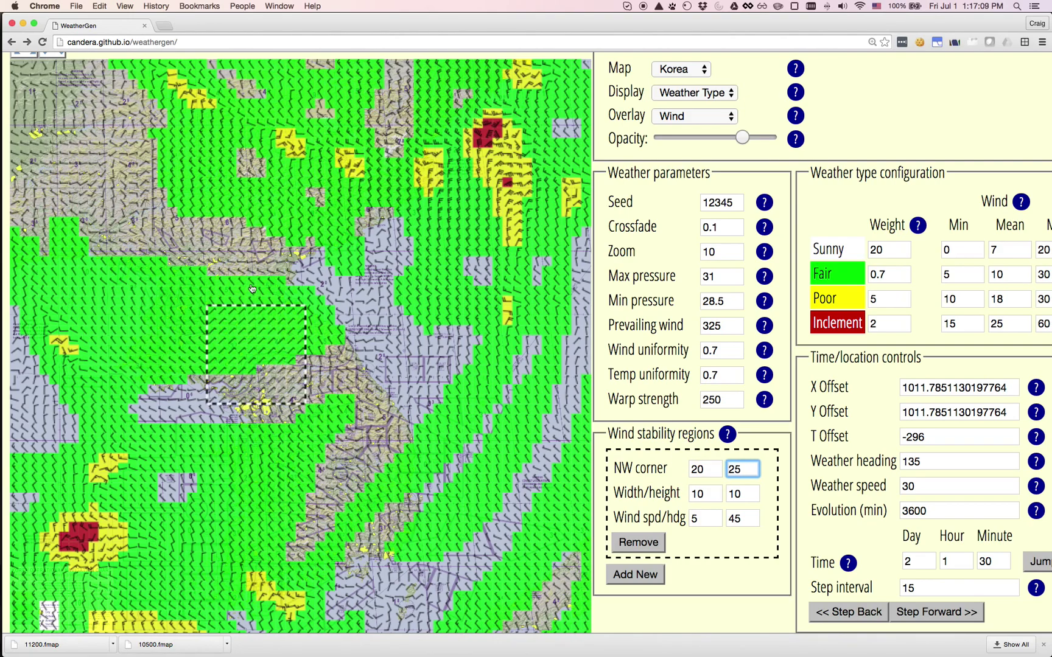
Size the region 4 by 10 with wind speed 15 at heading 90.
double_click(701, 493)
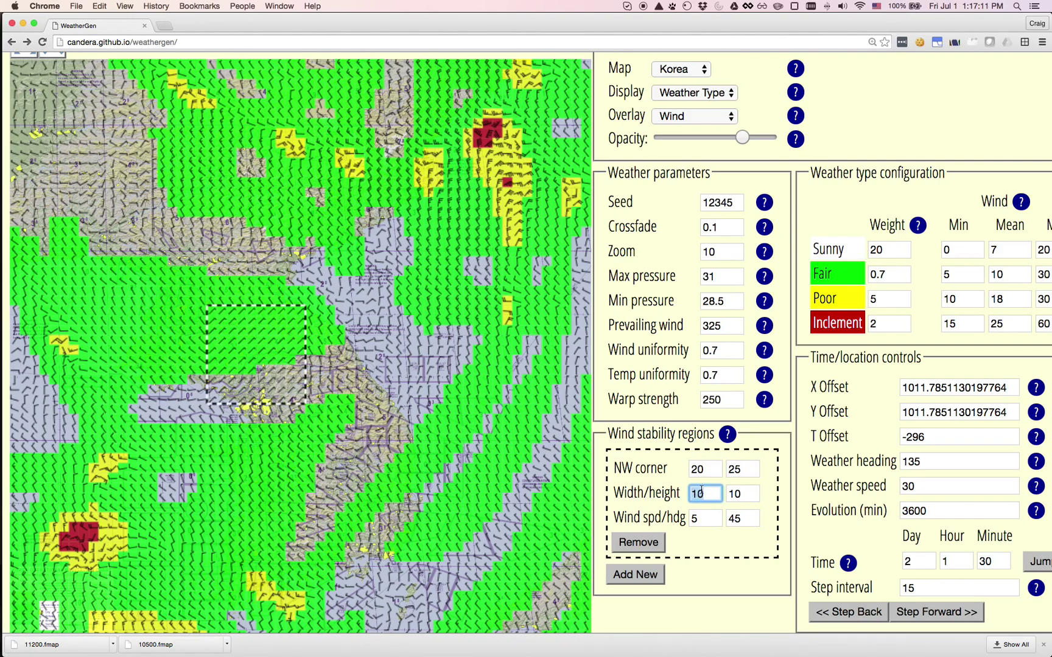
type("4")
key("Tab")
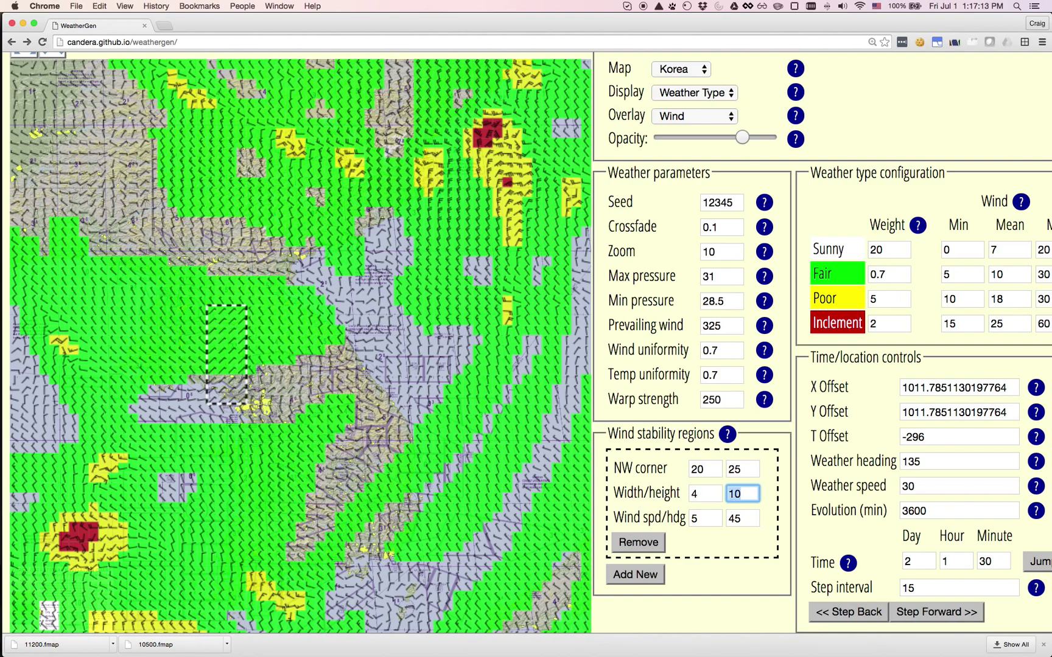
left_click(704, 518)
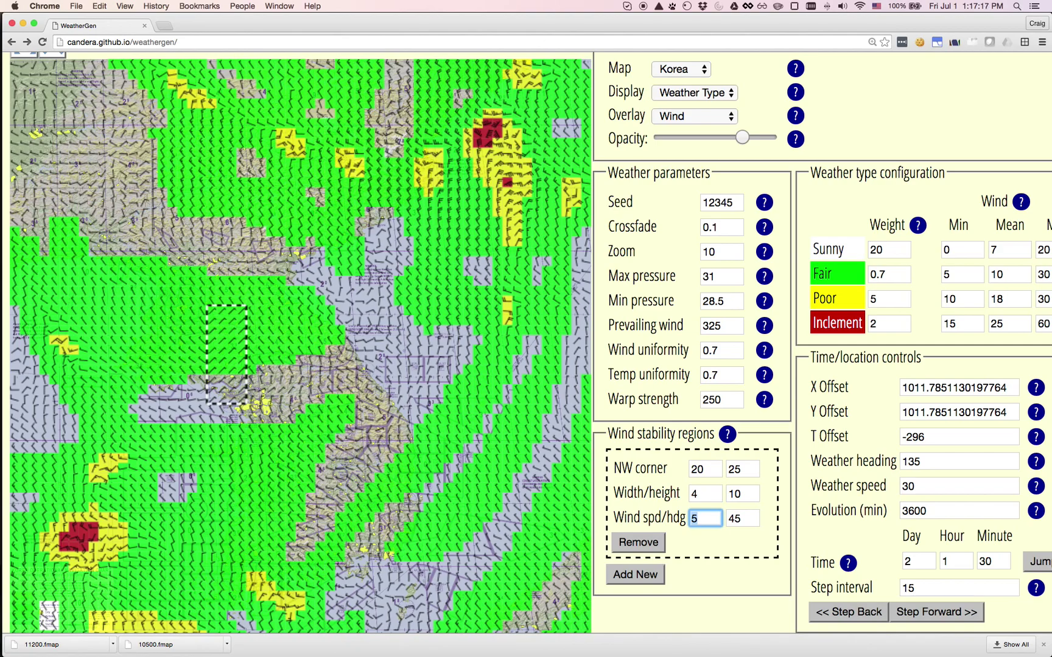
type("15")
key("Tab")
type("90")
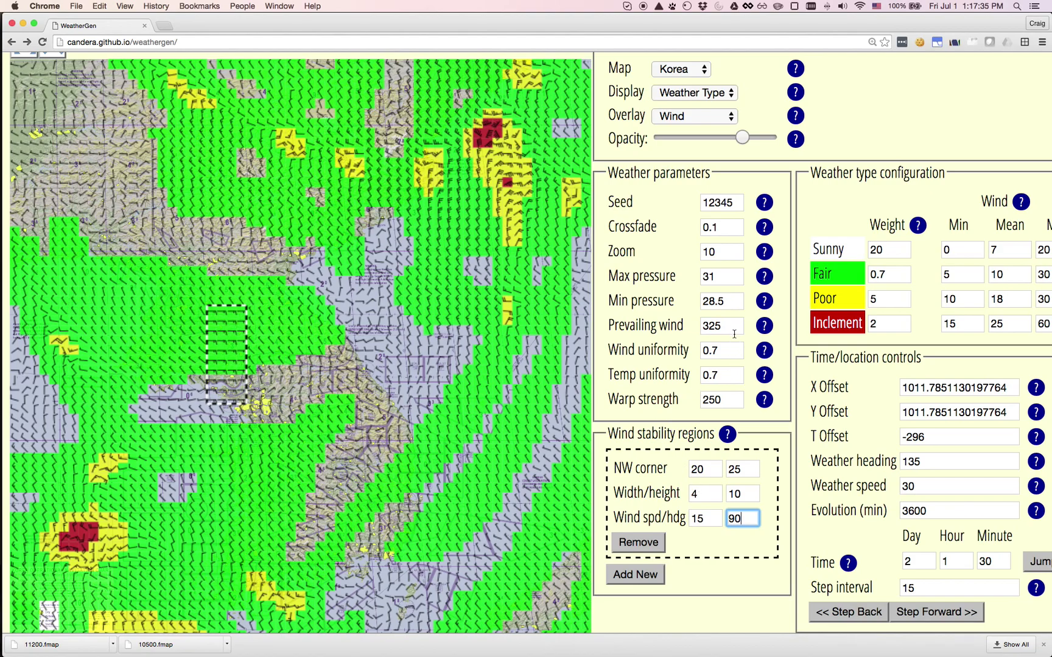
Change the prevailing wind from 325 to 180.
left_click(728, 329)
double_click(728, 329)
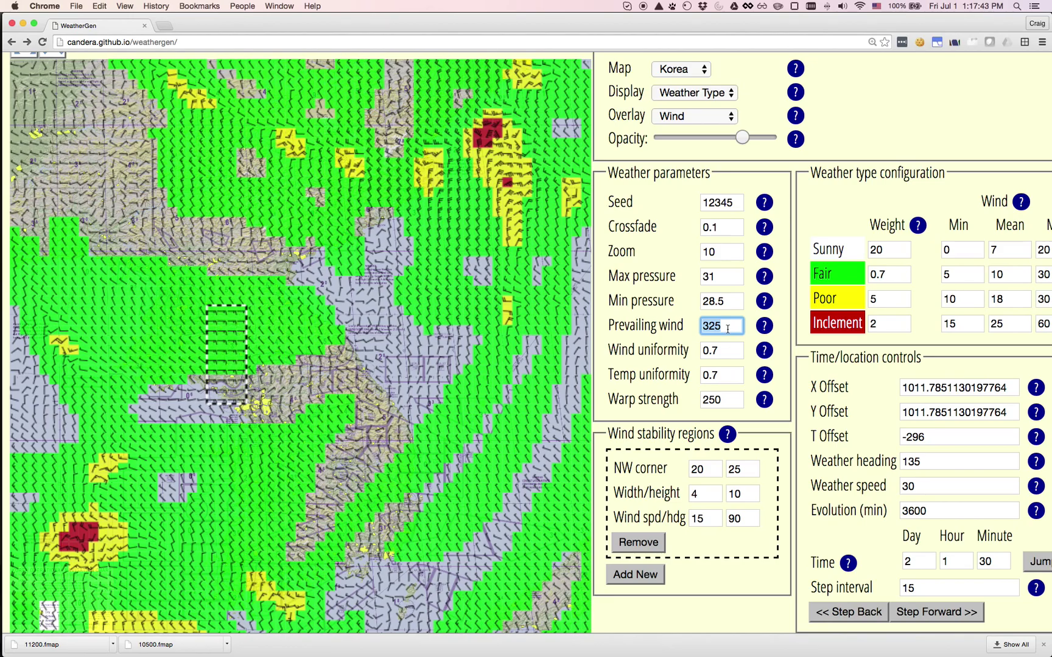
type("180")
key("Return")
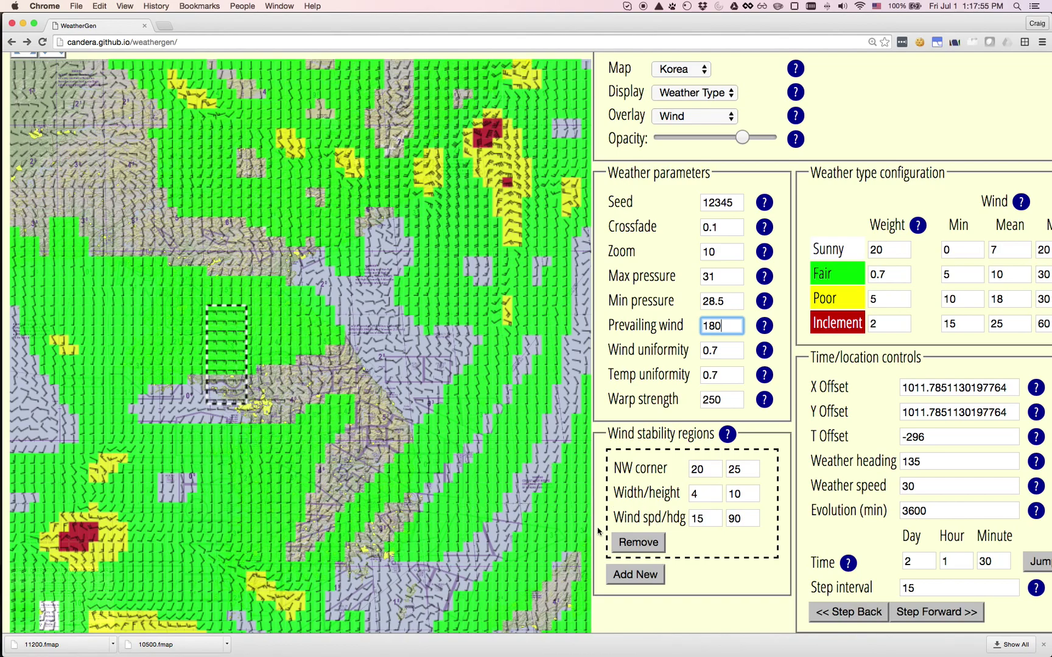
Add a second region (NW 0,0, 10×10, wind 5 heading 45) and review both regions.
left_click(628, 569)
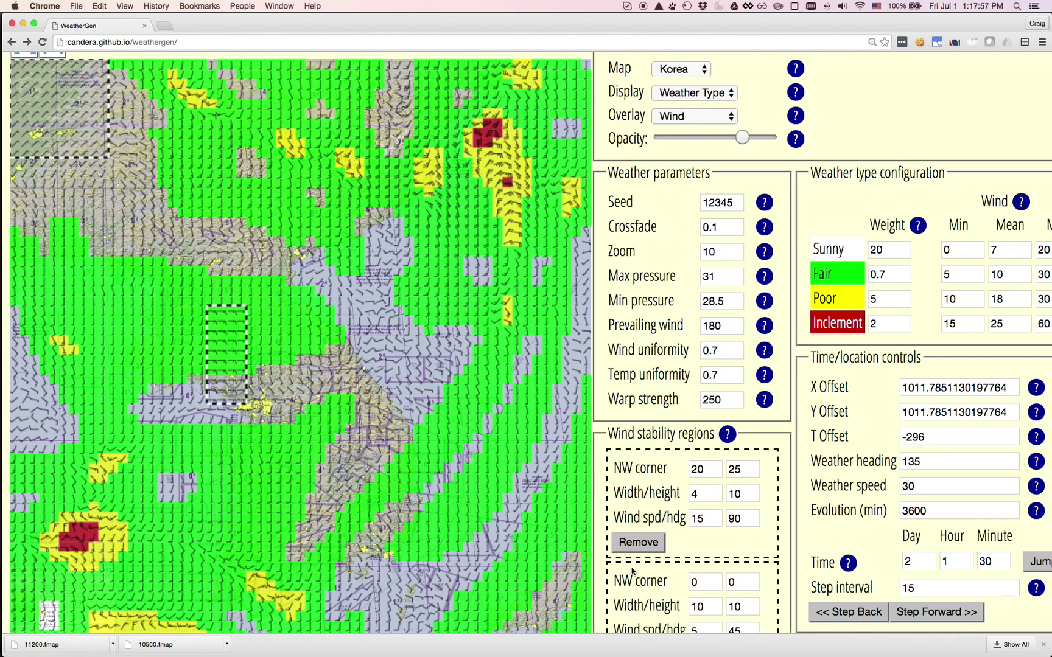
scroll(645, 579, "down", 2)
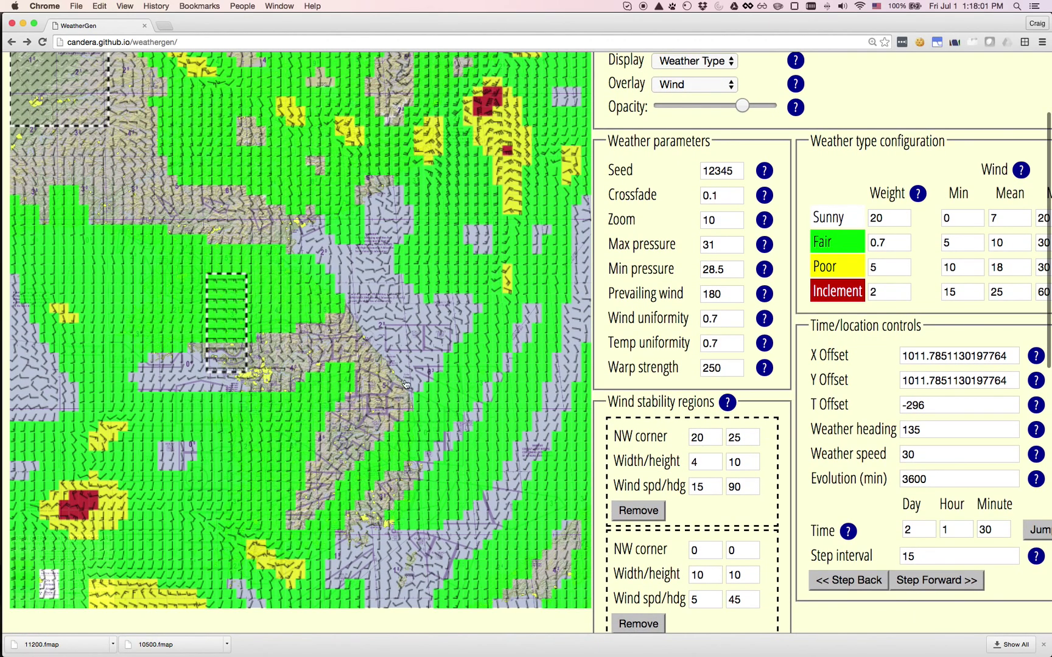
scroll(406, 384, "down", 3)
scroll(406, 384, "down", 1)
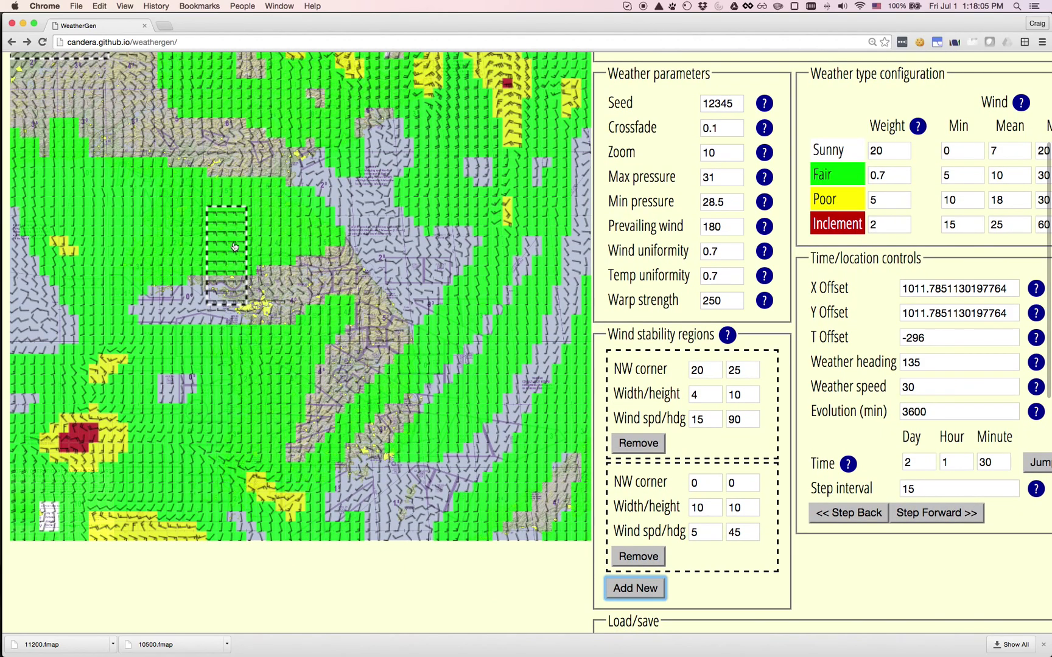
scroll(234, 247, "up", 5)
scroll(235, 246, "up", 2)
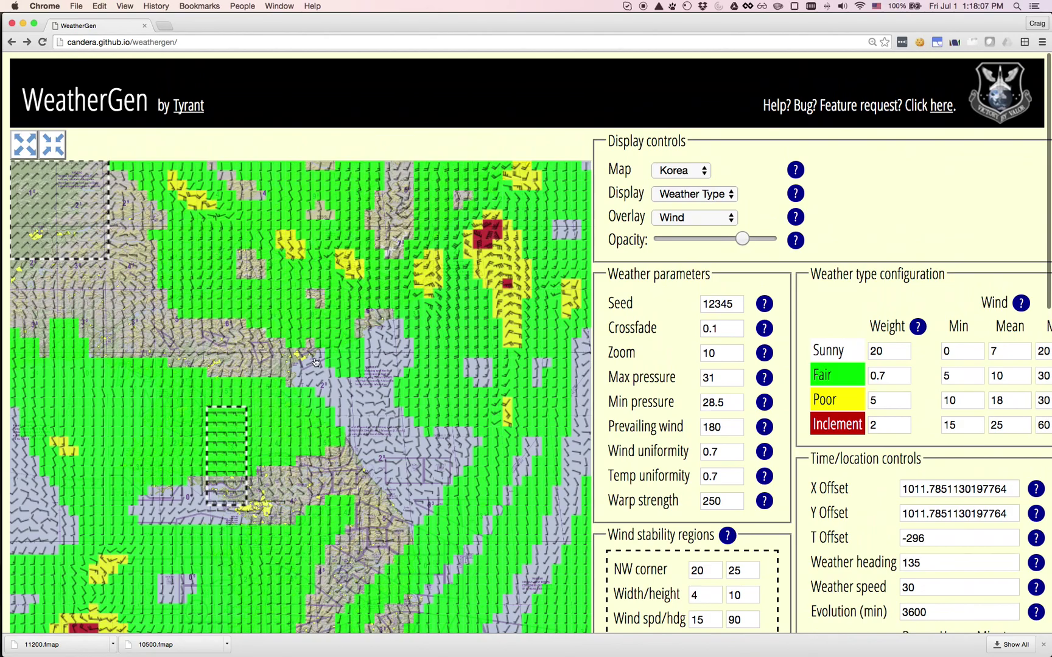
scroll(369, 444, "down", 5)
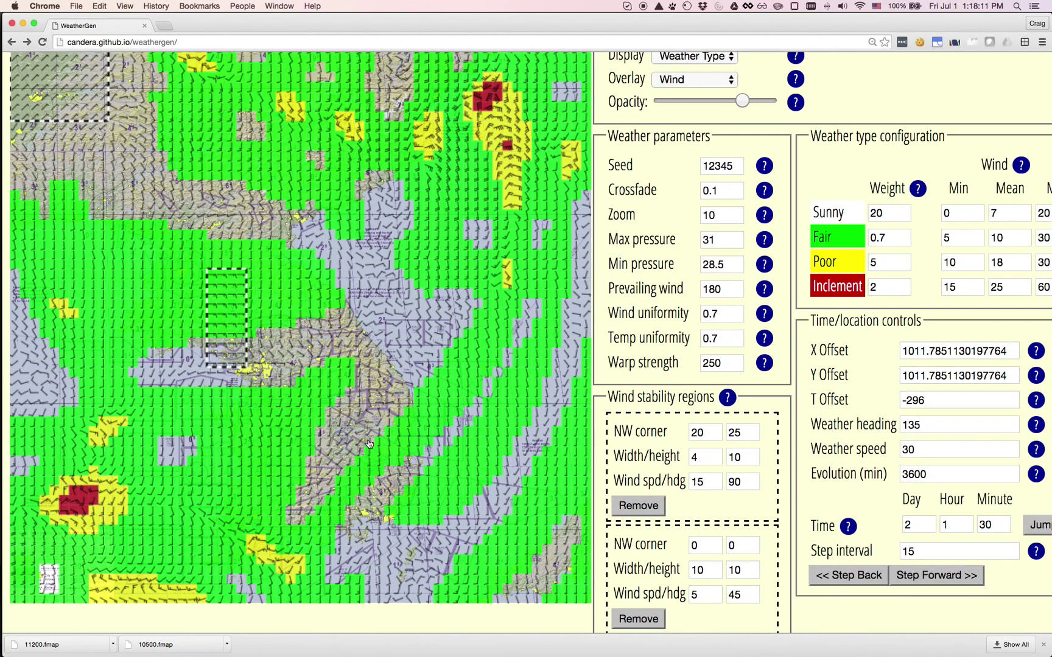
scroll(369, 444, "down", 4)
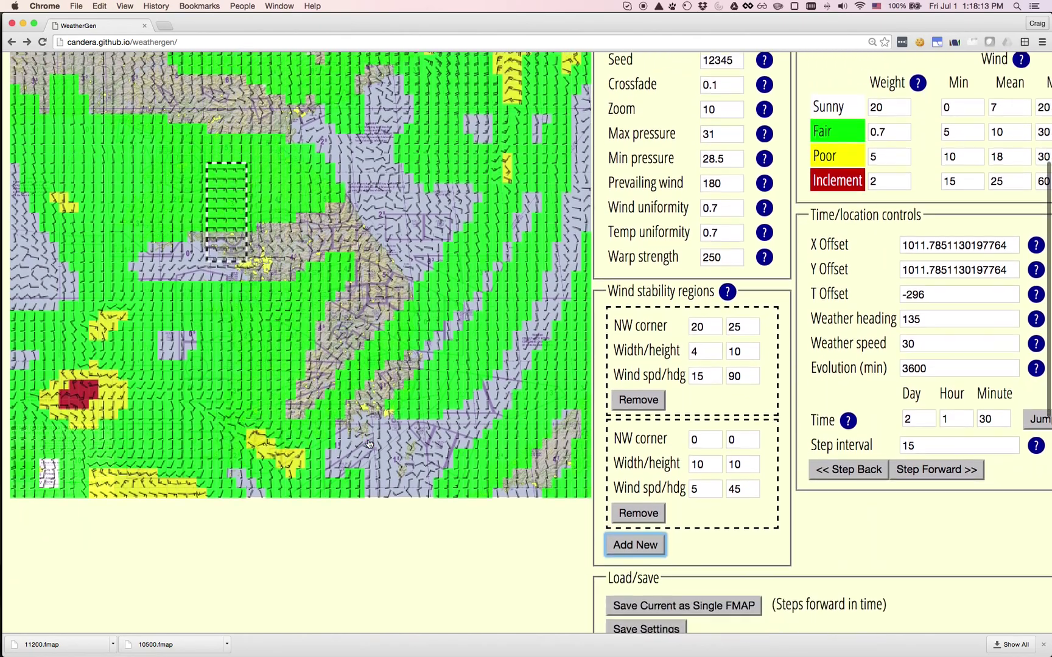
scroll(368, 443, "up", 10)
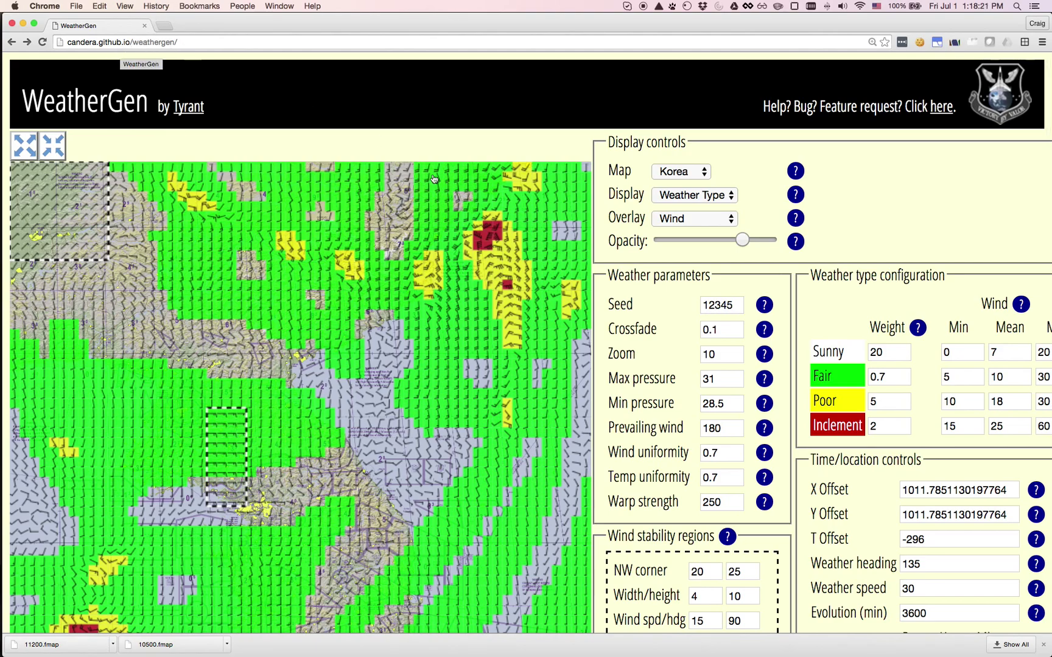
Change the seed from 12345 to 26 and scroll down to Load/save.
double_click(723, 306)
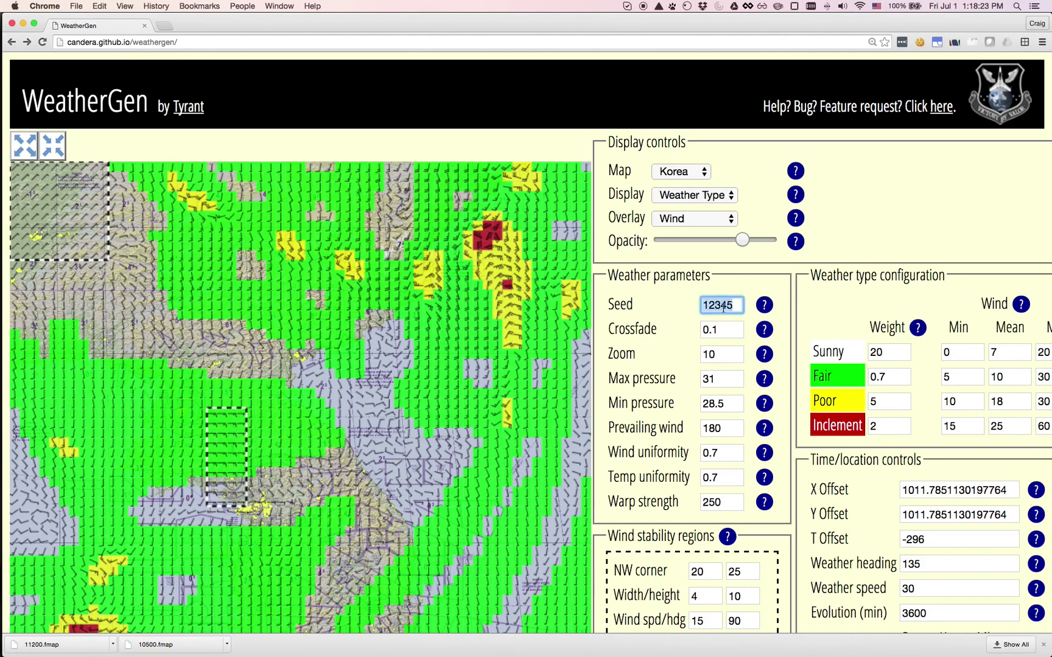
type("25")
key("BackSpace")
type("6")
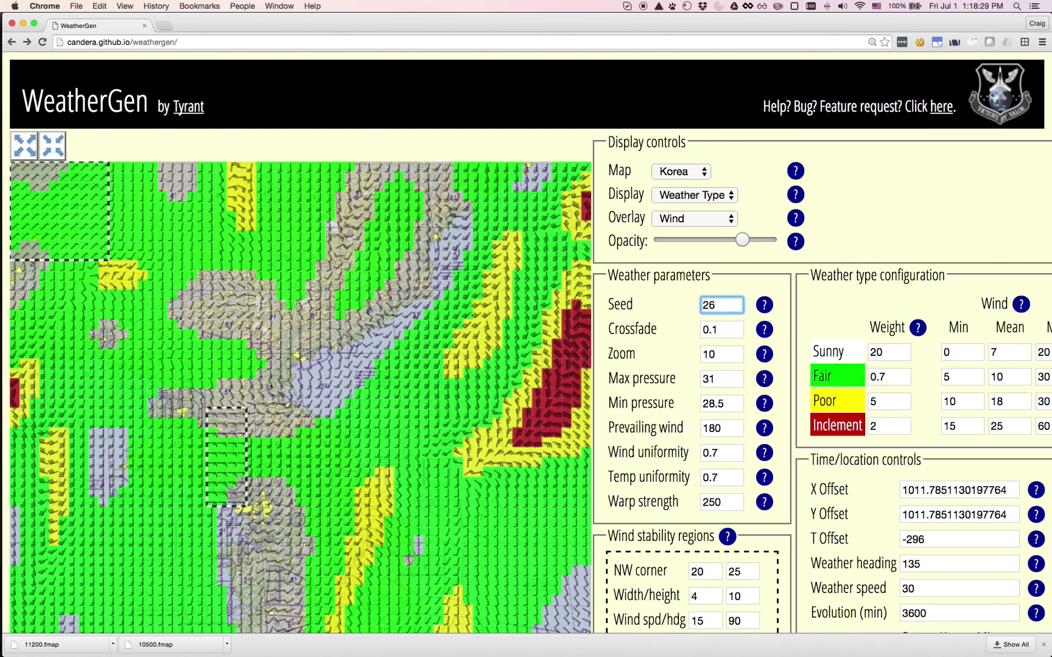
scroll(529, 340, "down", 5)
scroll(611, 407, "down", 2)
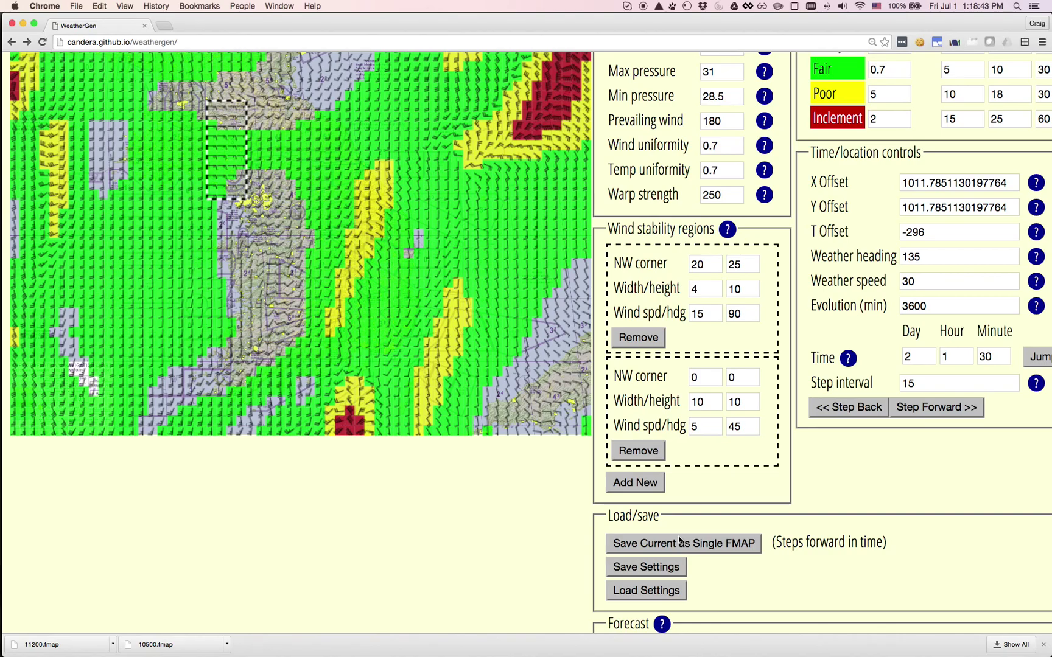
left_click(679, 543)
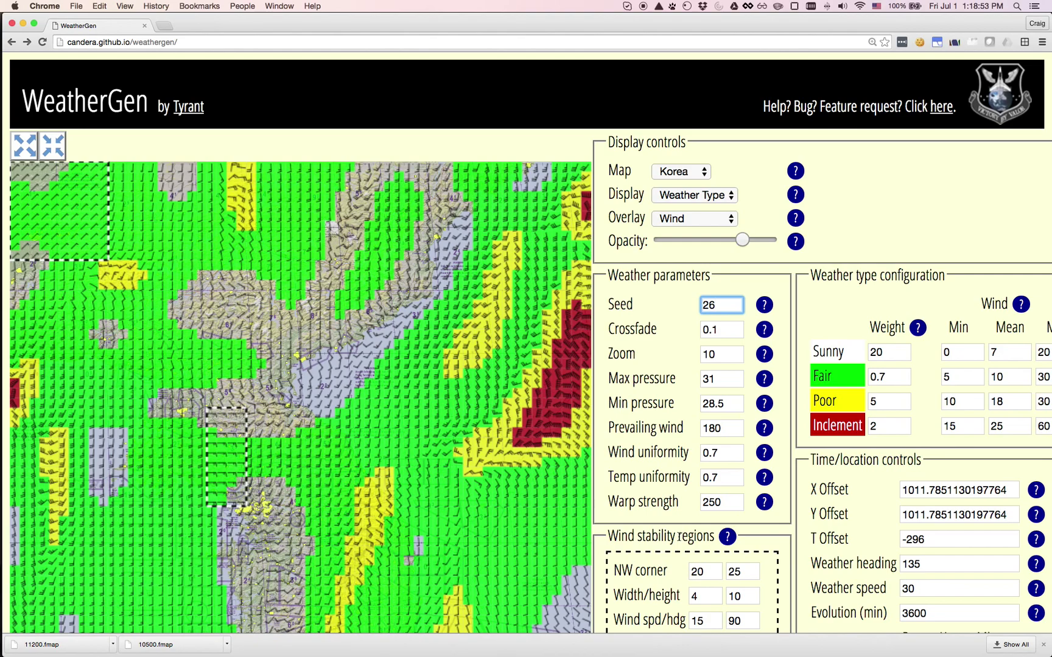
left_click(763, 429)
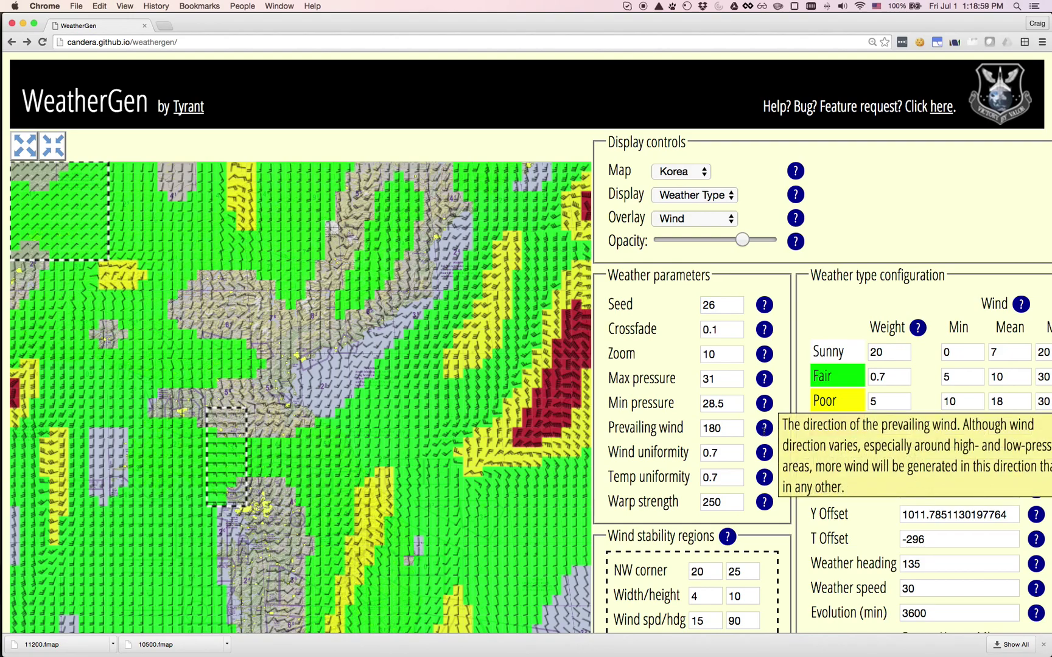
left_click(764, 429)
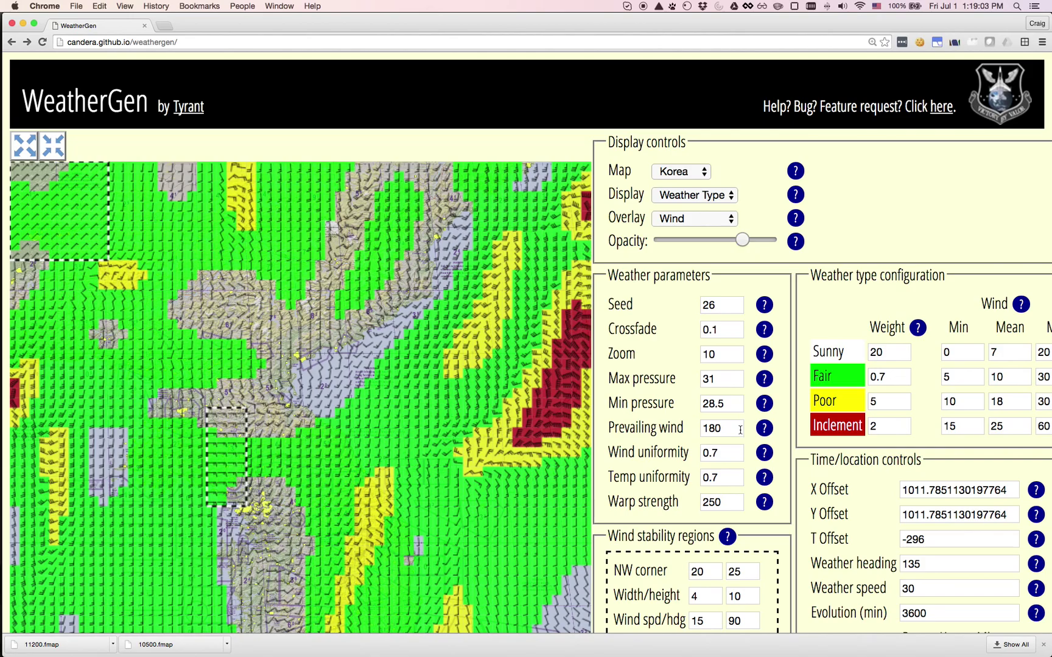
scroll(740, 429, "down", 2)
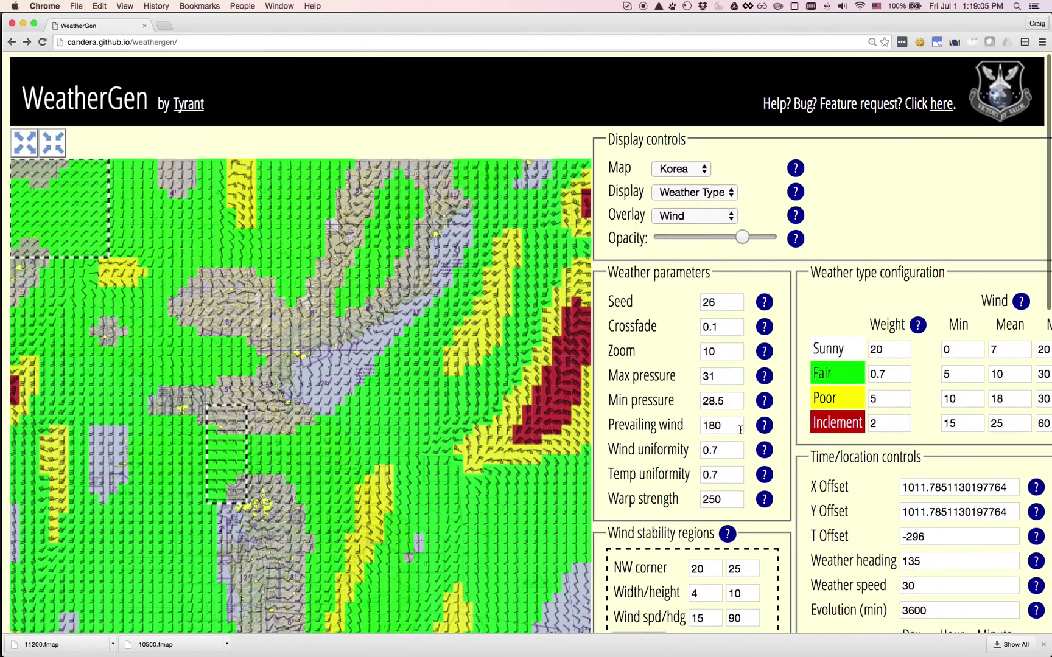